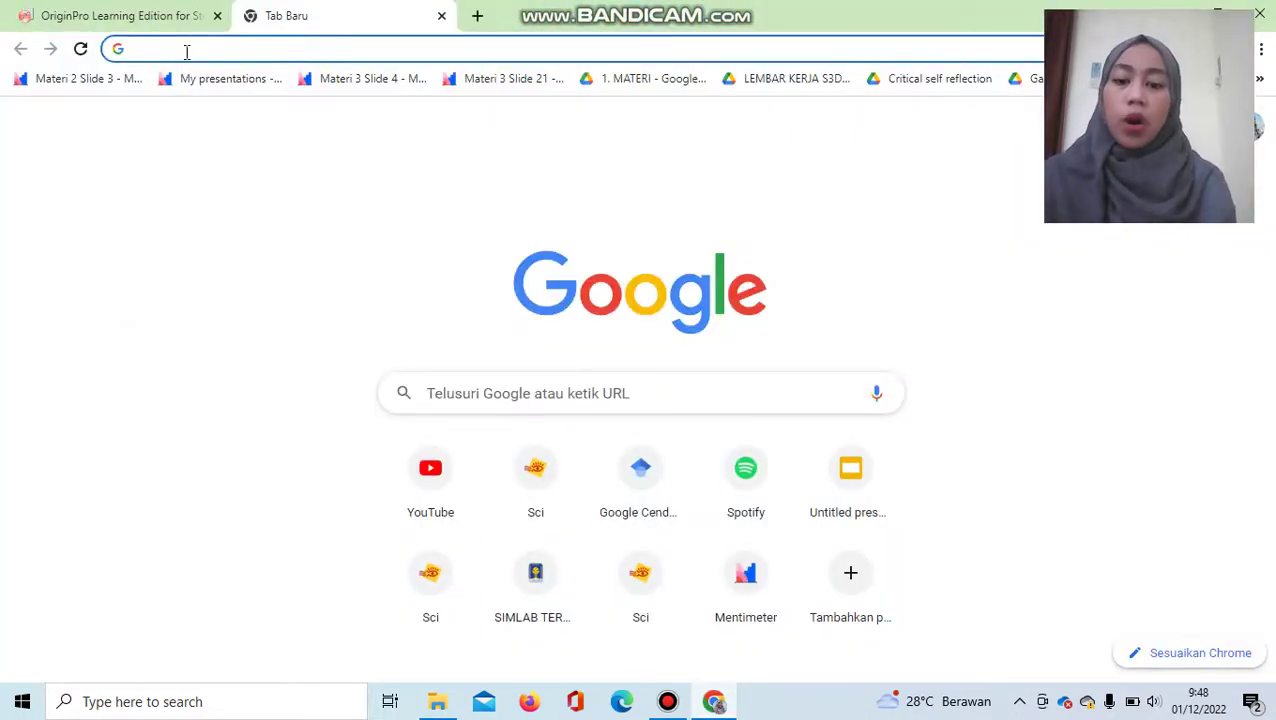
Search Google for originlab and open the official OriginLab website.
text(originla)
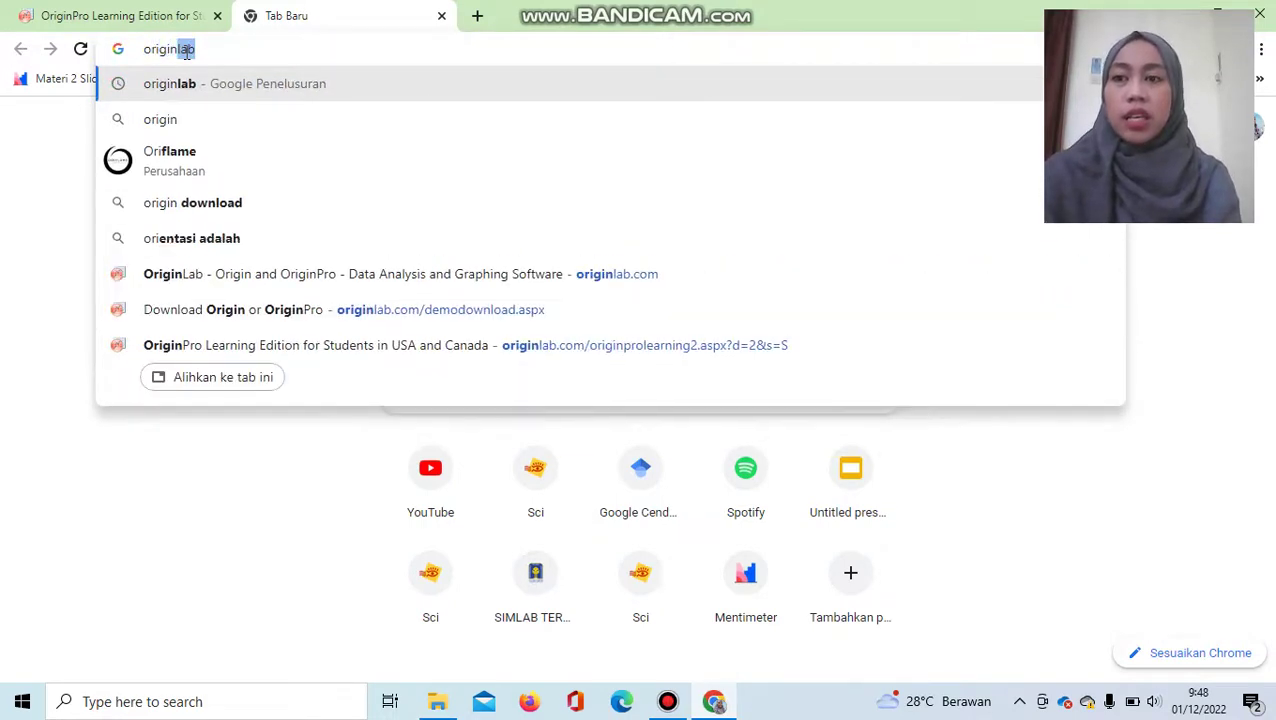
text(b)
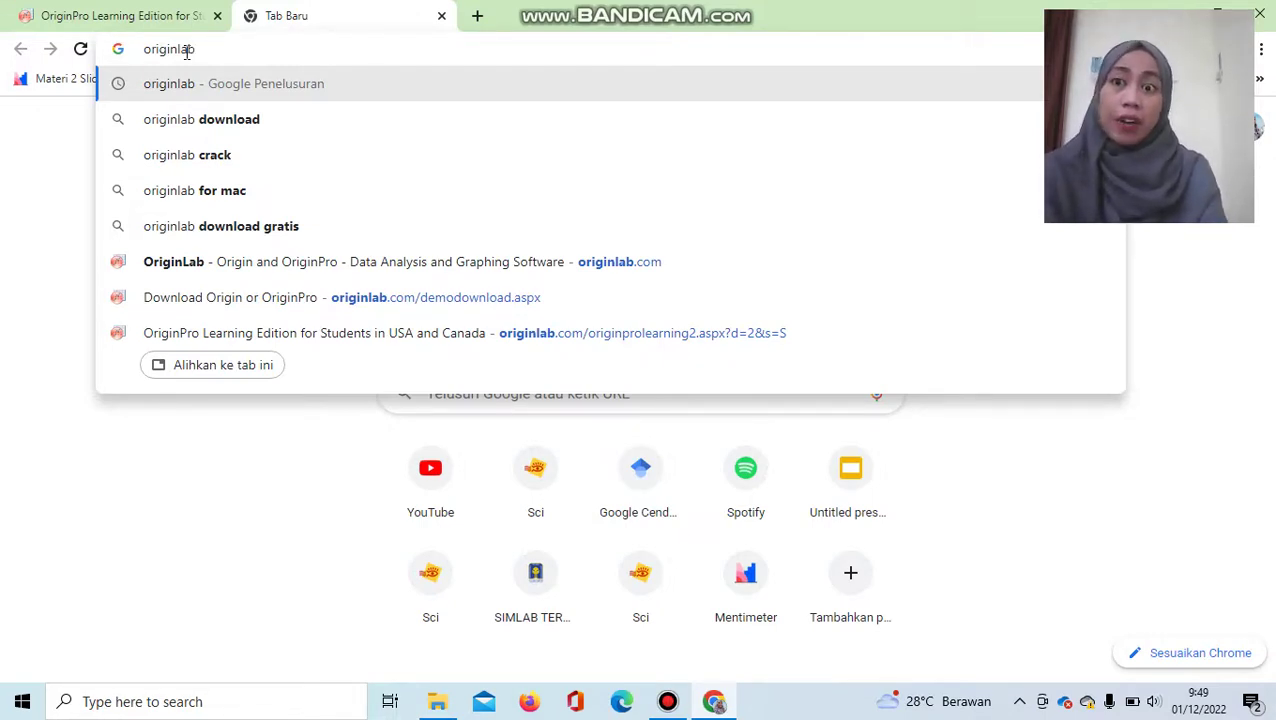
key(Return)
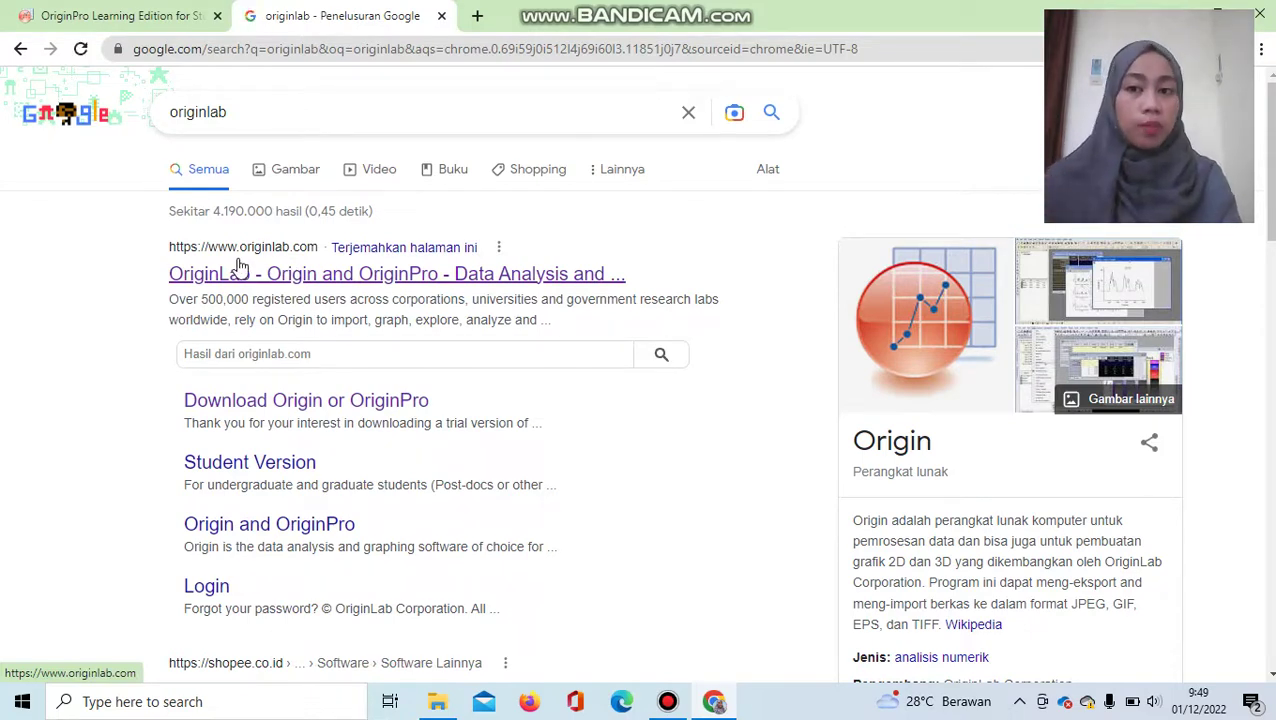
click(326, 287)
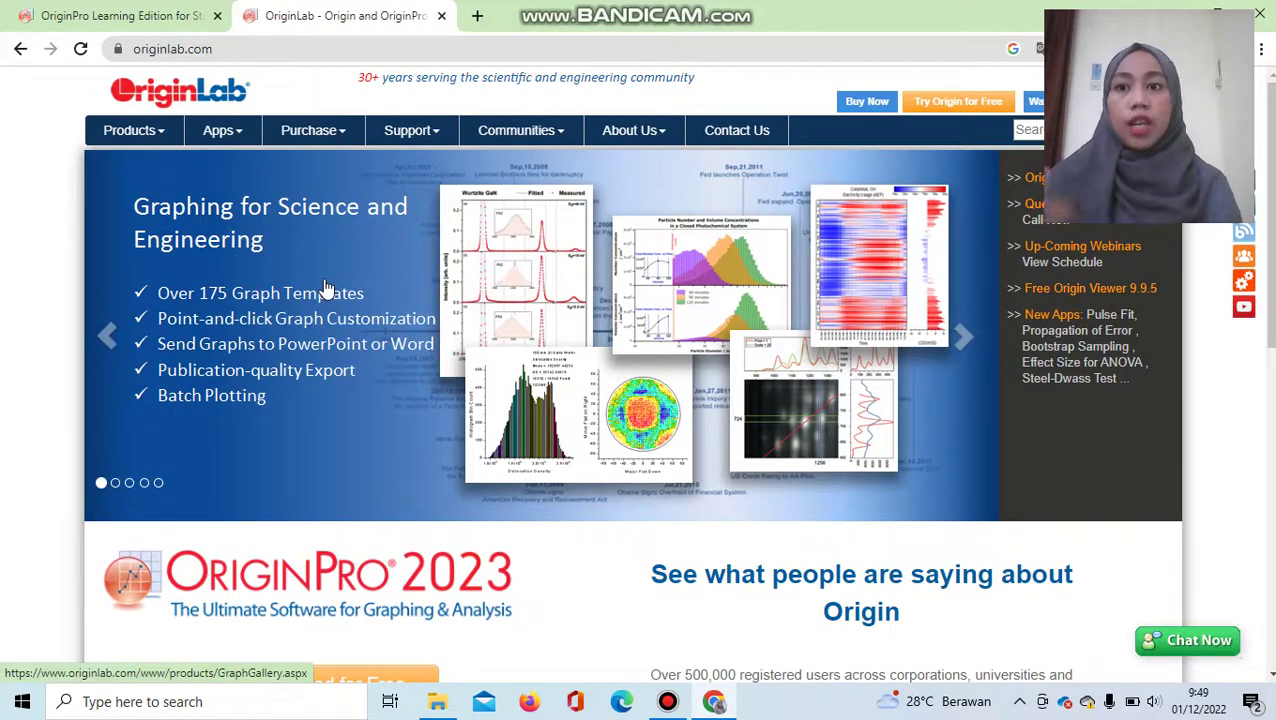
Start the free OriginPro download request, choosing "I have NEVER used Origin" and the Student sector, and continue.
scroll(325, 288, down, 4)
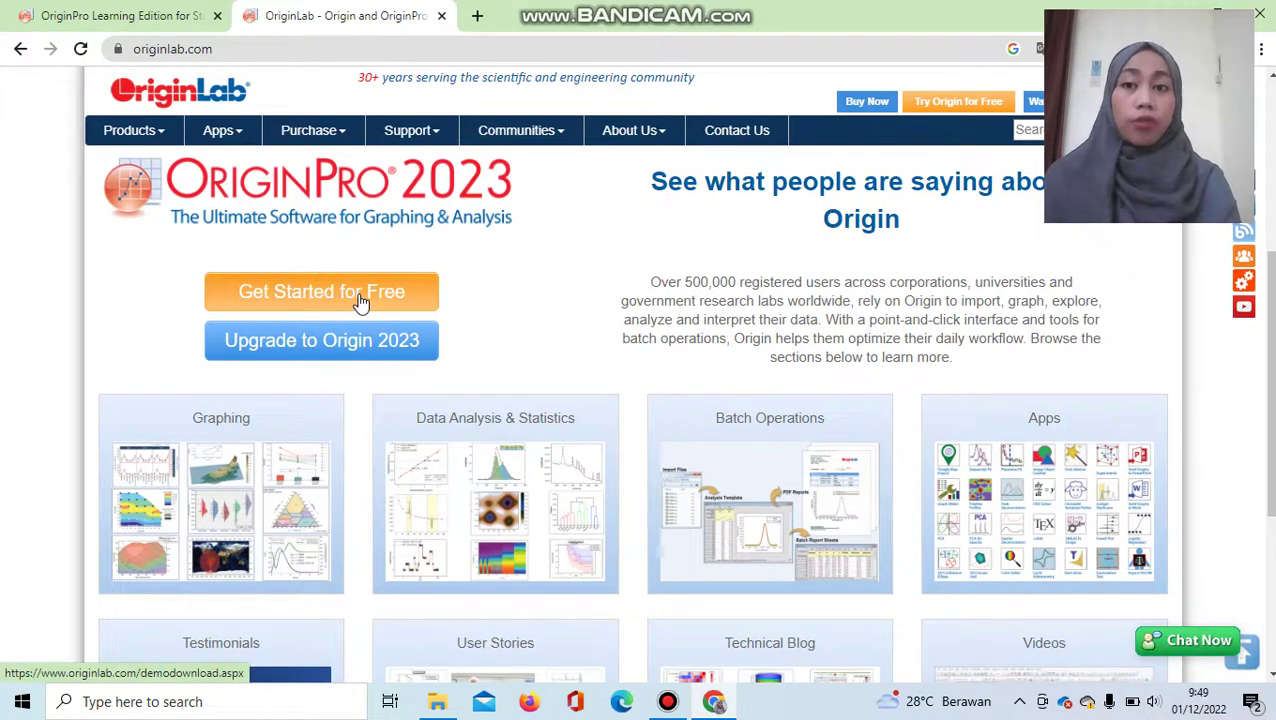
click(362, 302)
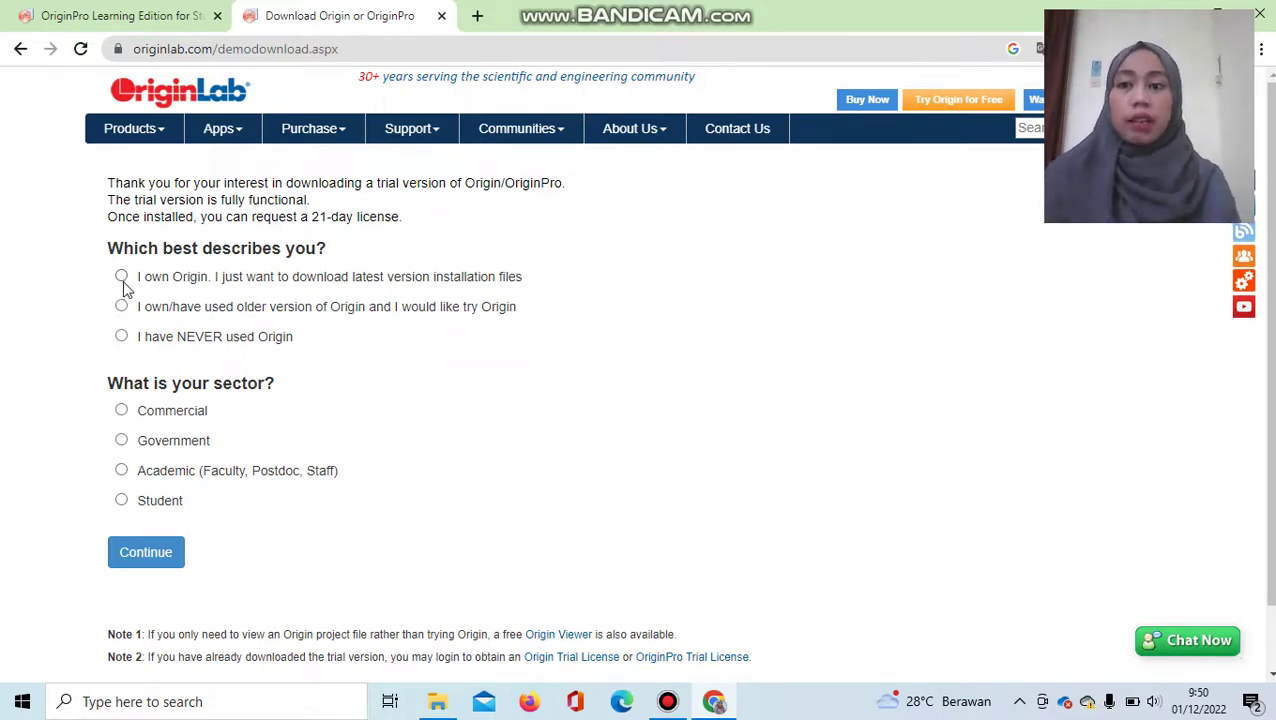
click(121, 338)
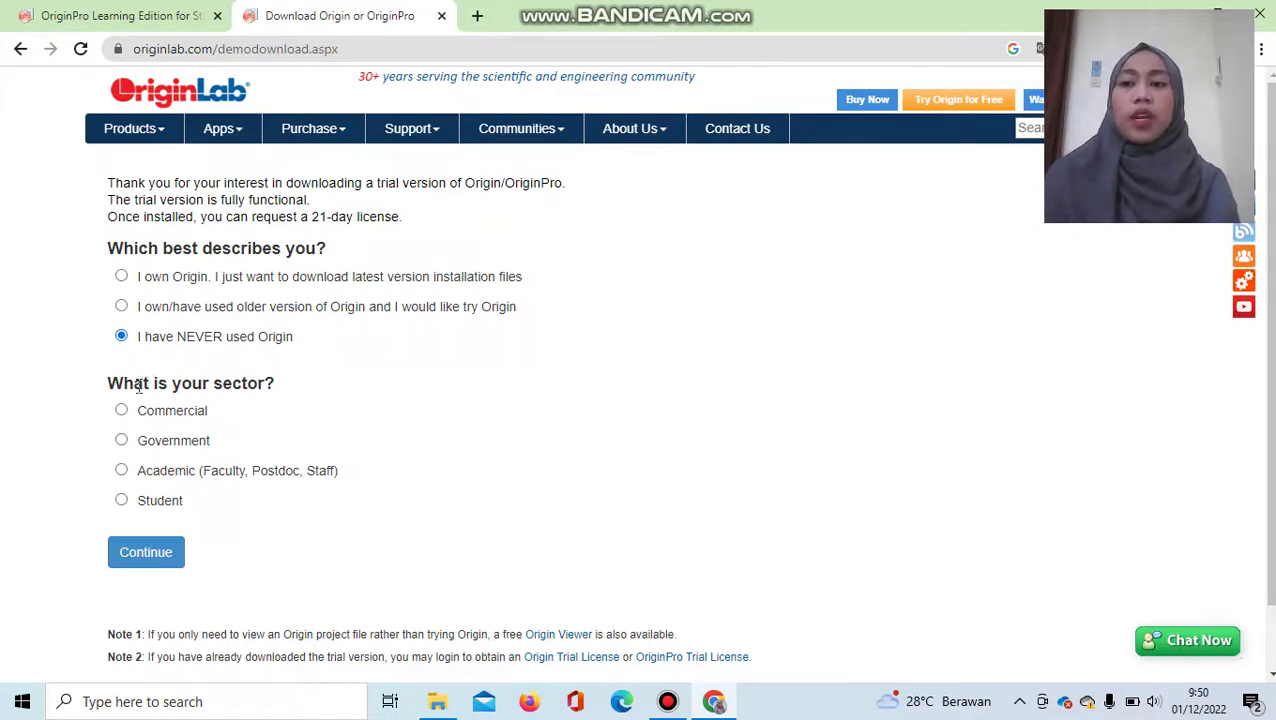
drag(137, 385, 236, 385)
click(299, 407)
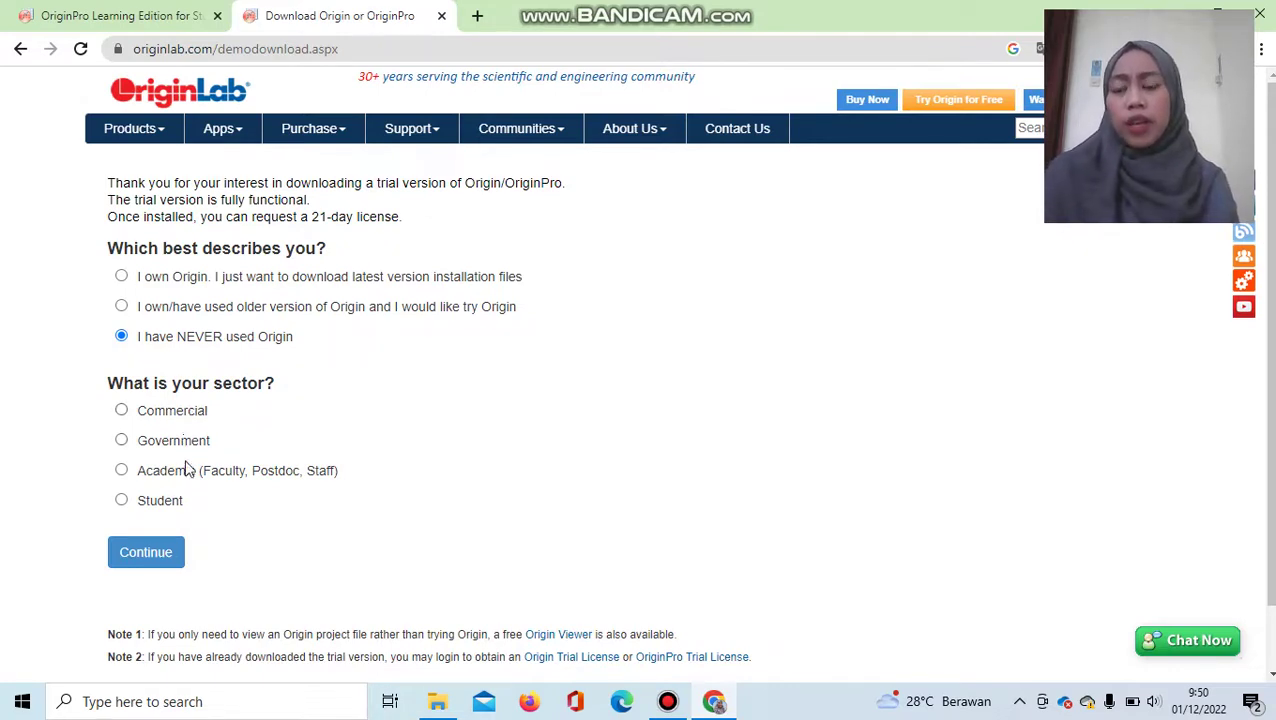
click(122, 501)
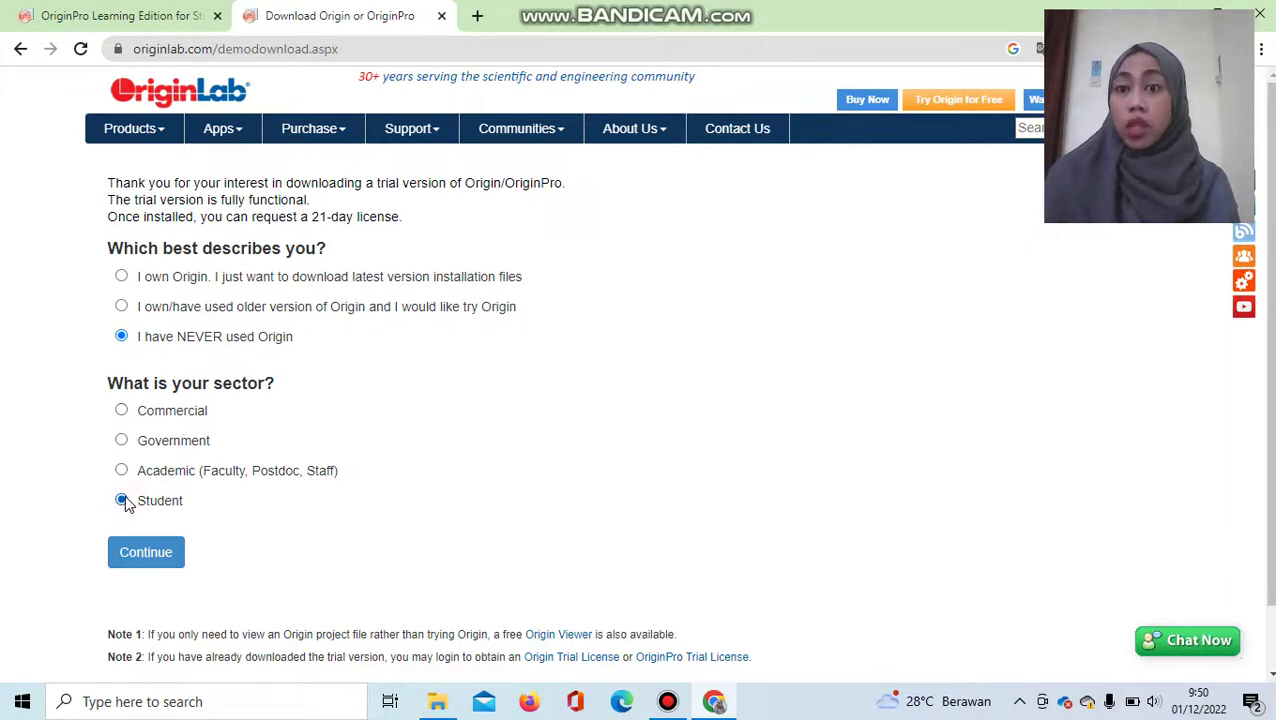
click(170, 552)
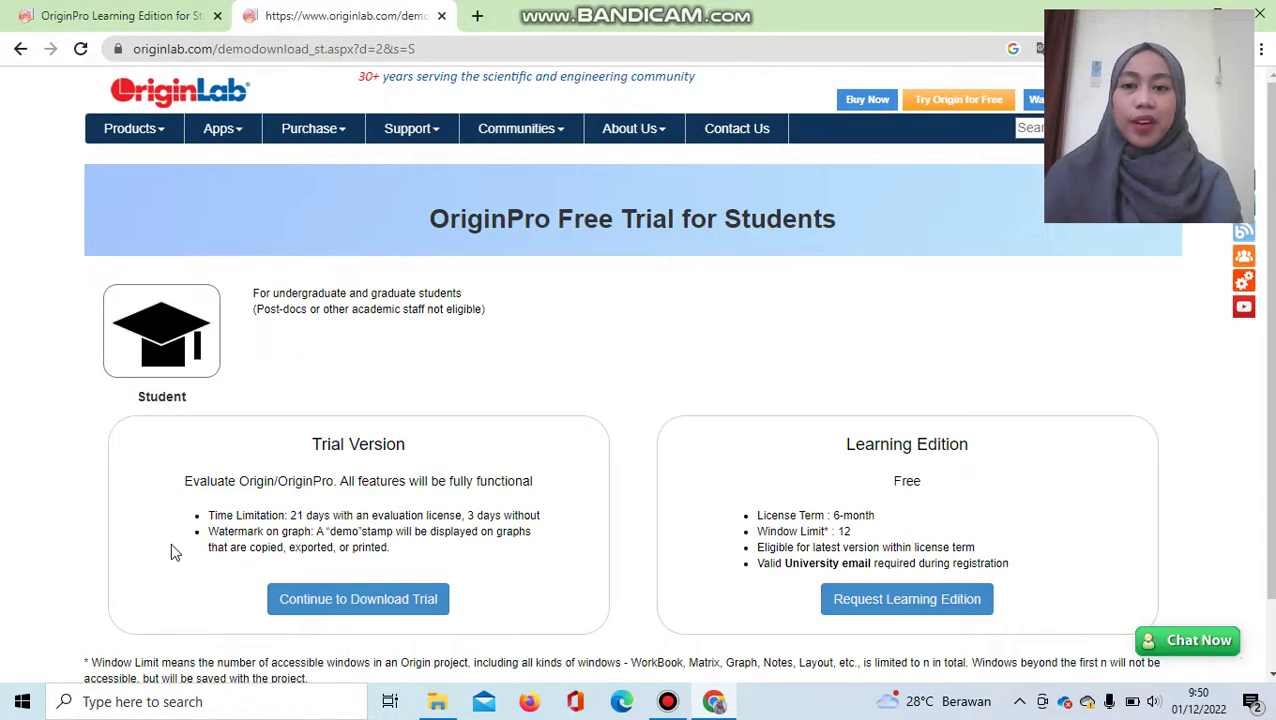
Compare the Trial Version's time limitation with the Learning Edition's license term and university email requirement.
scroll(170, 552, down, 1)
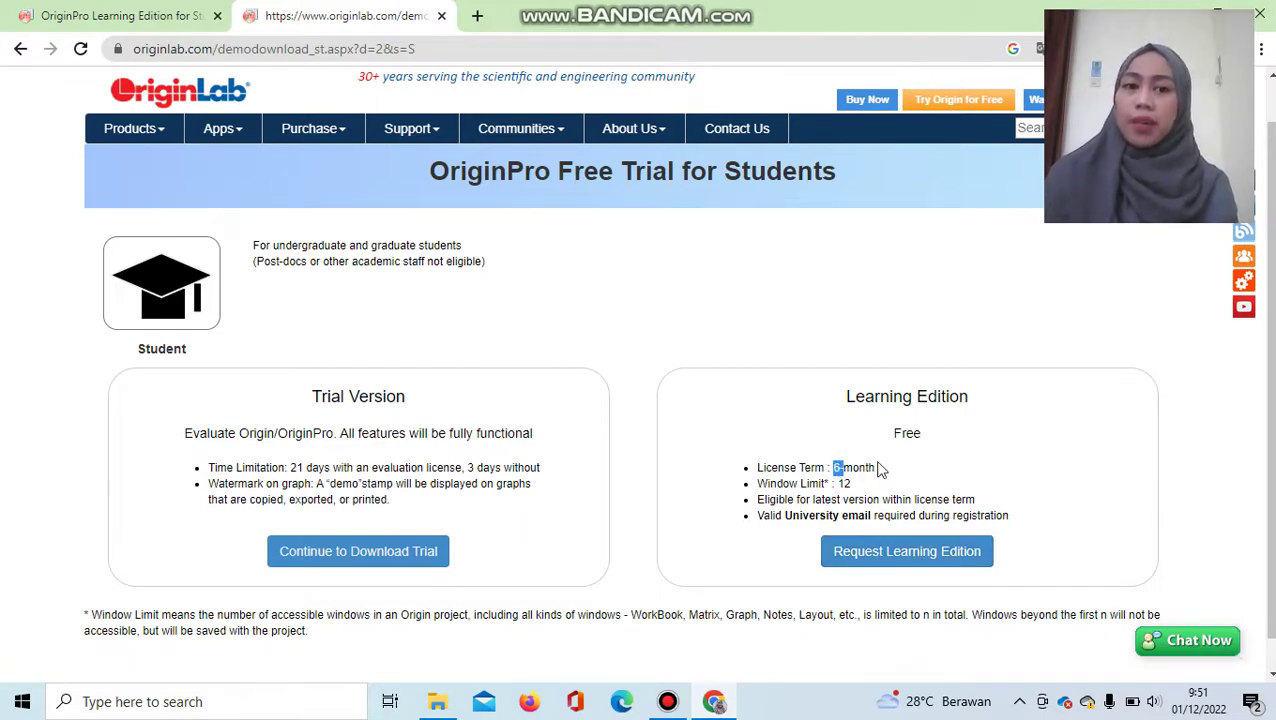
click(875, 467)
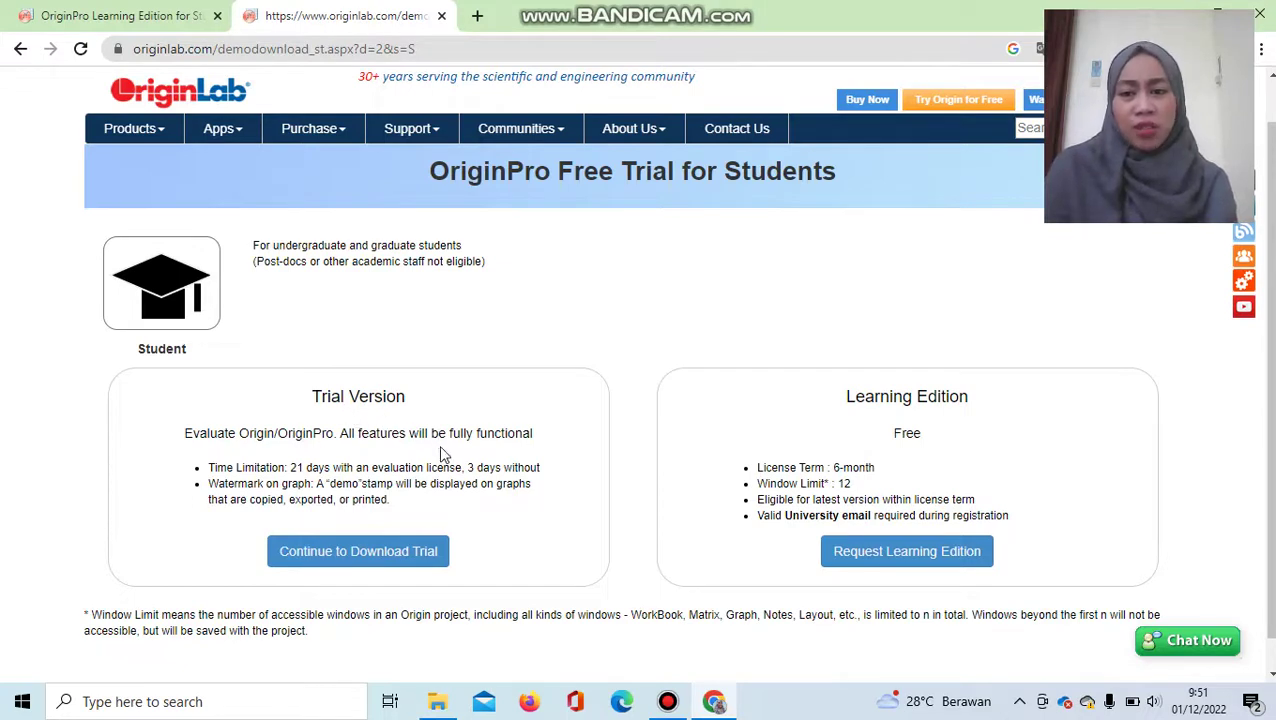
click(292, 467)
drag(292, 467, 349, 468)
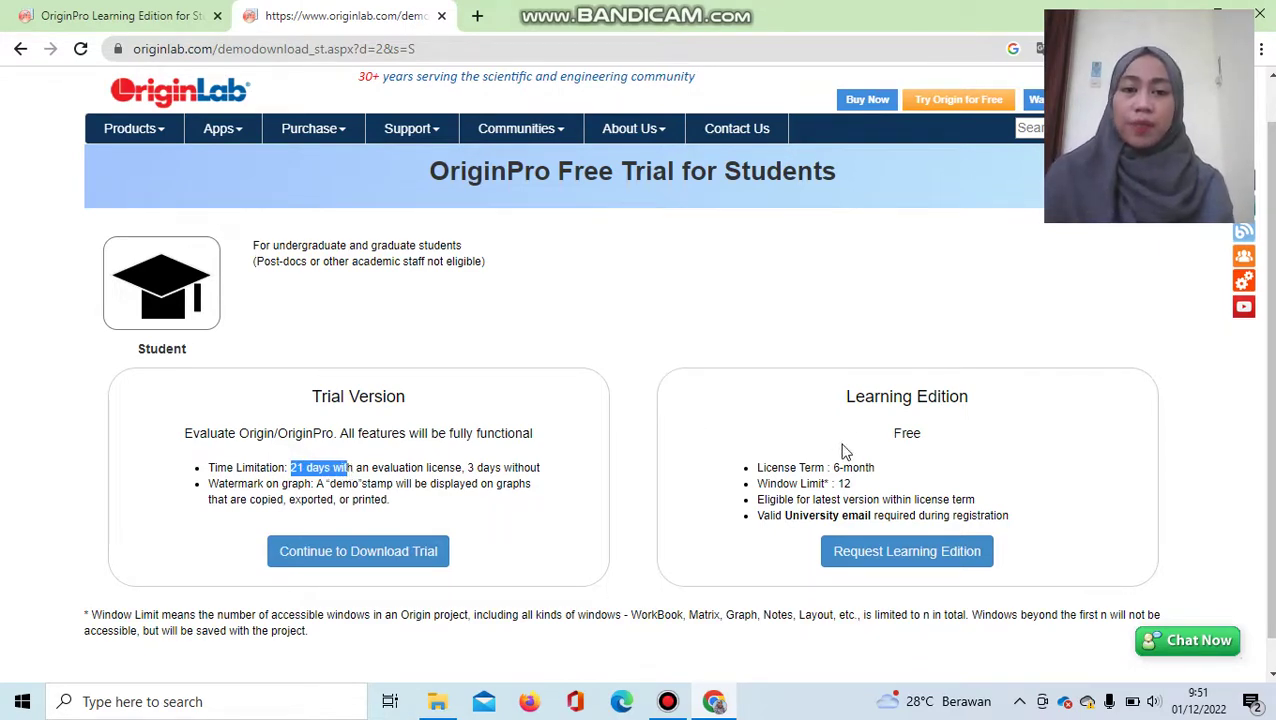
click(894, 432)
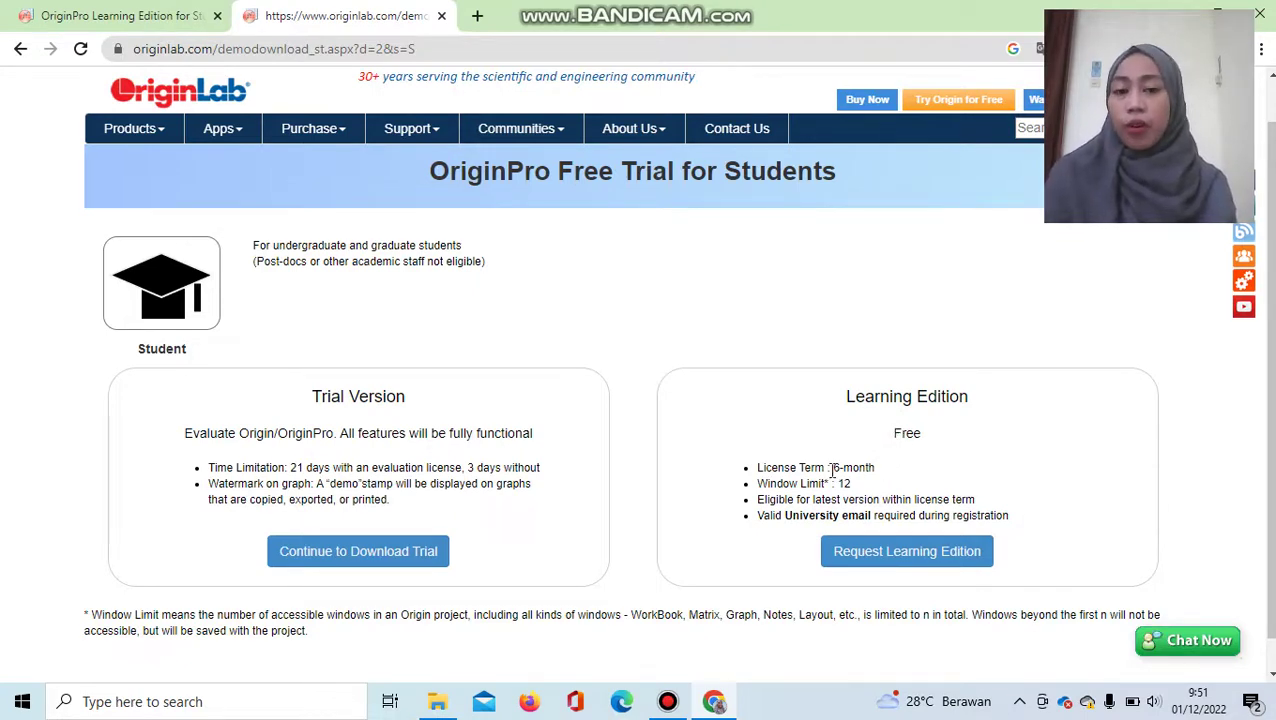
drag(831, 470, 890, 478)
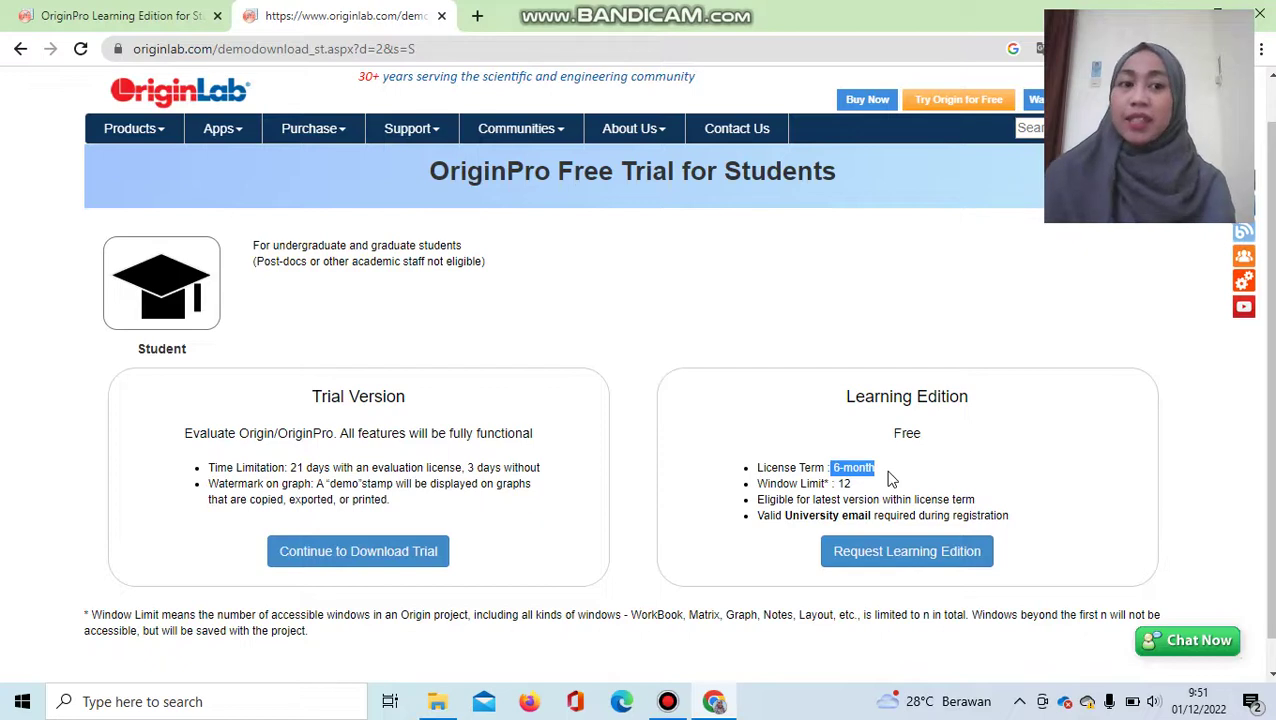
click(860, 478)
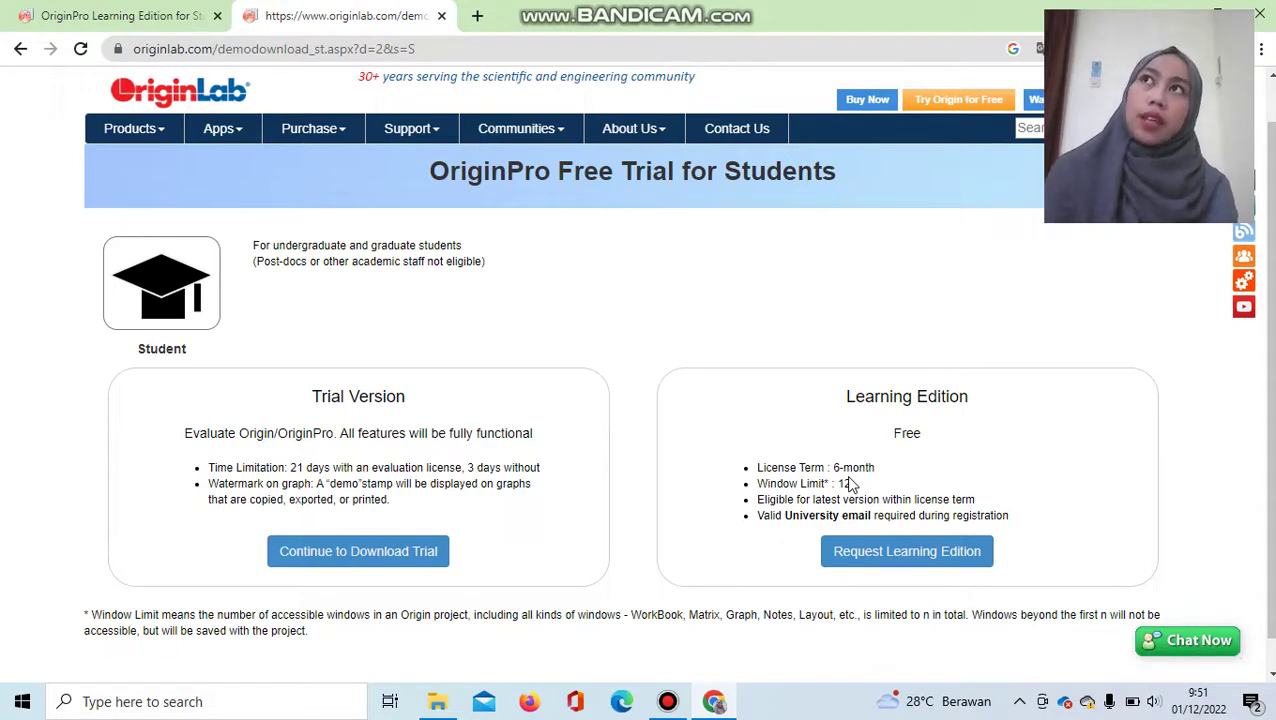
drag(792, 518, 856, 519)
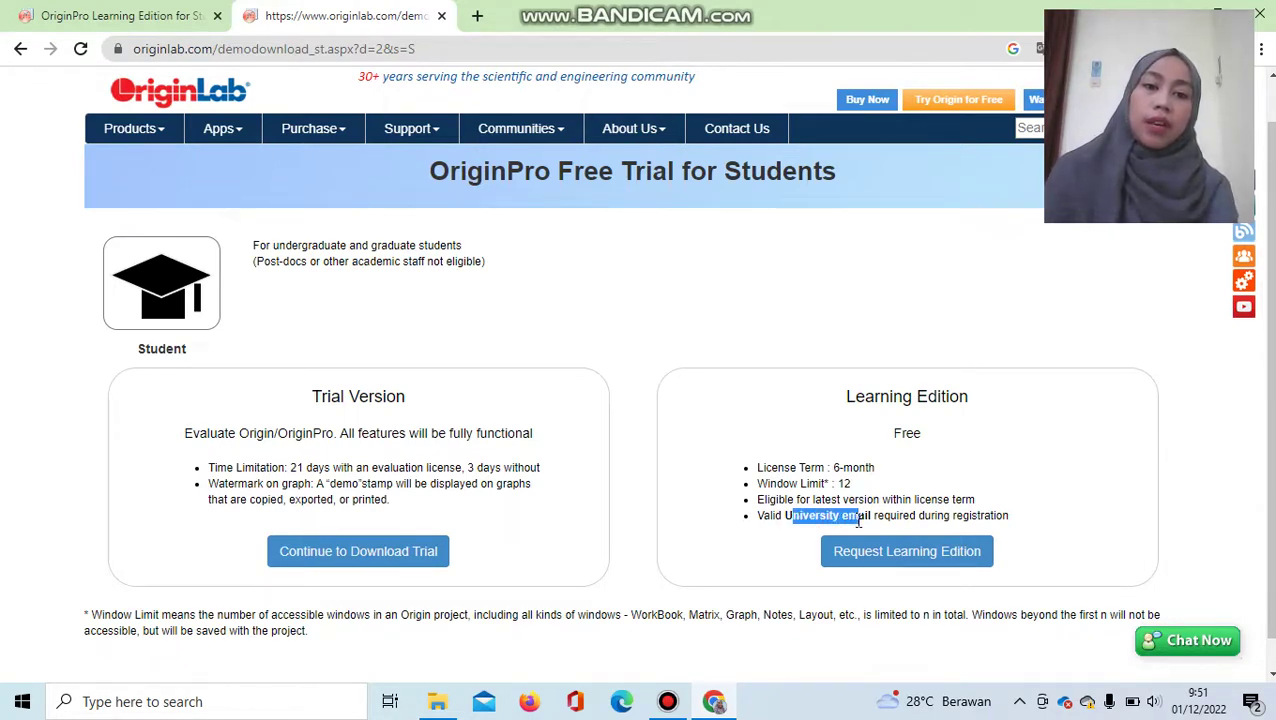
click(792, 533)
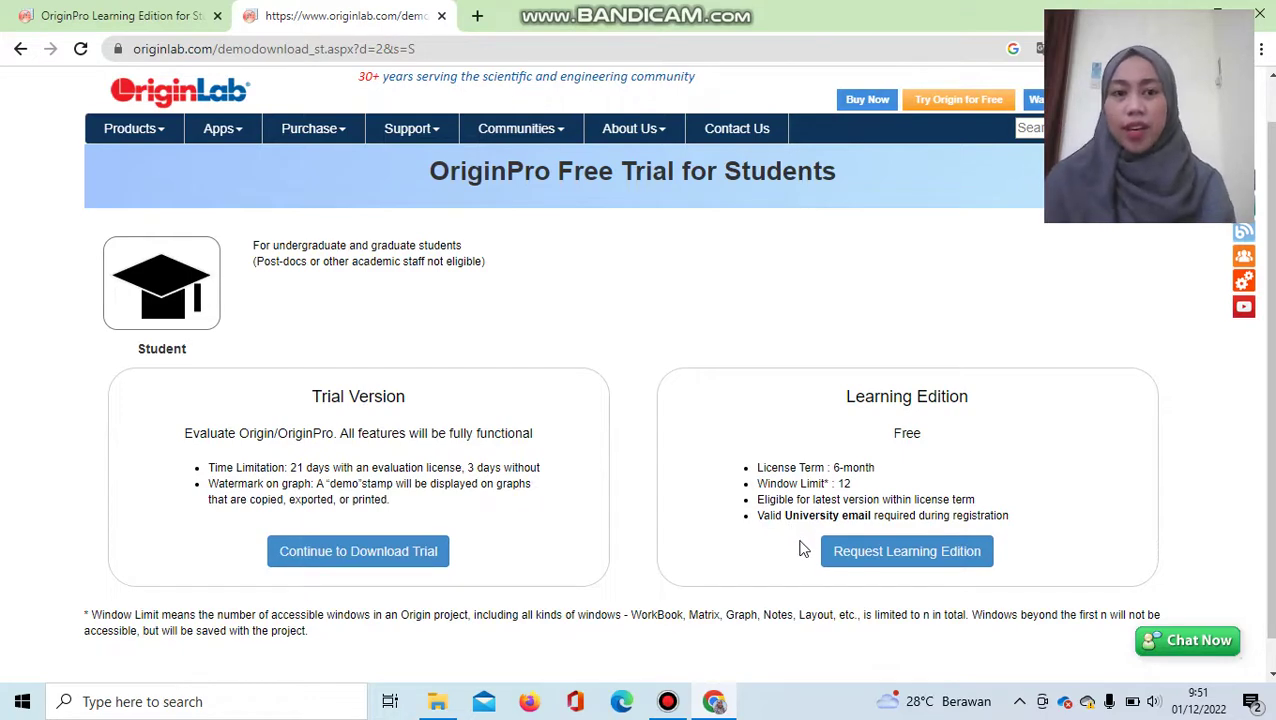
Request the Learning Edition and review the country, student status and computer ownership terms on its registration page.
click(858, 566)
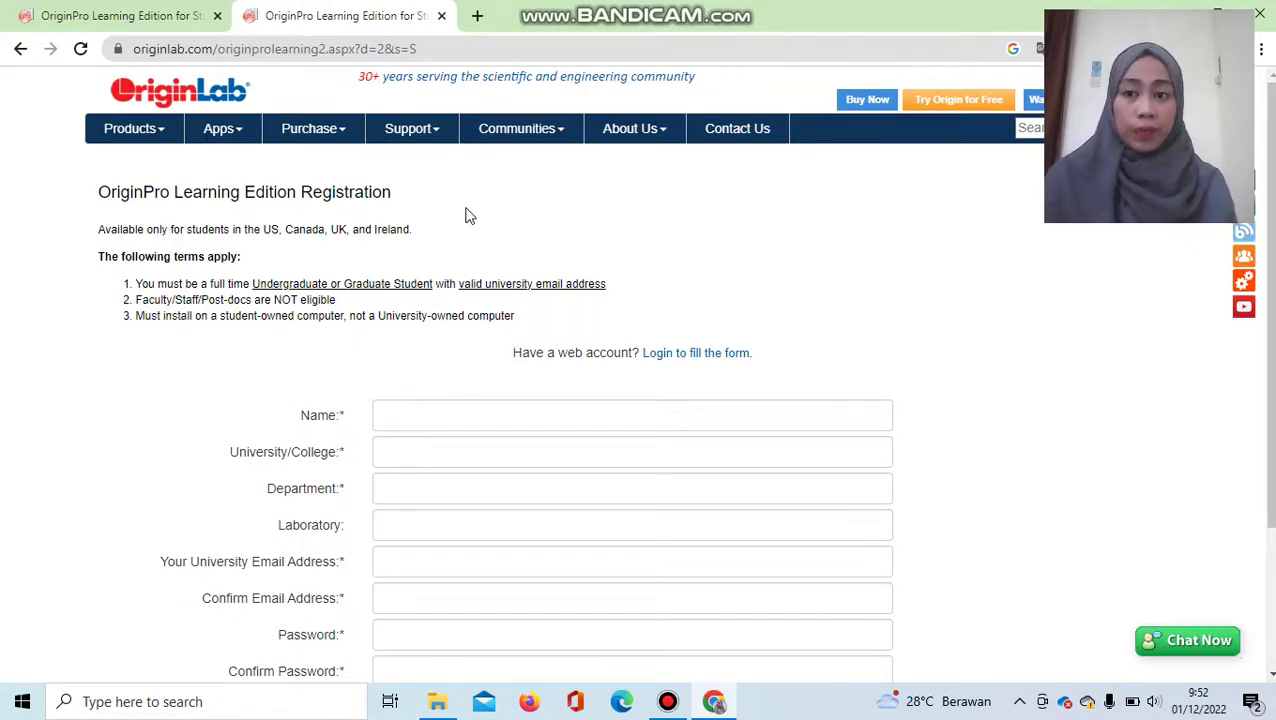
scroll(467, 212, down, 1)
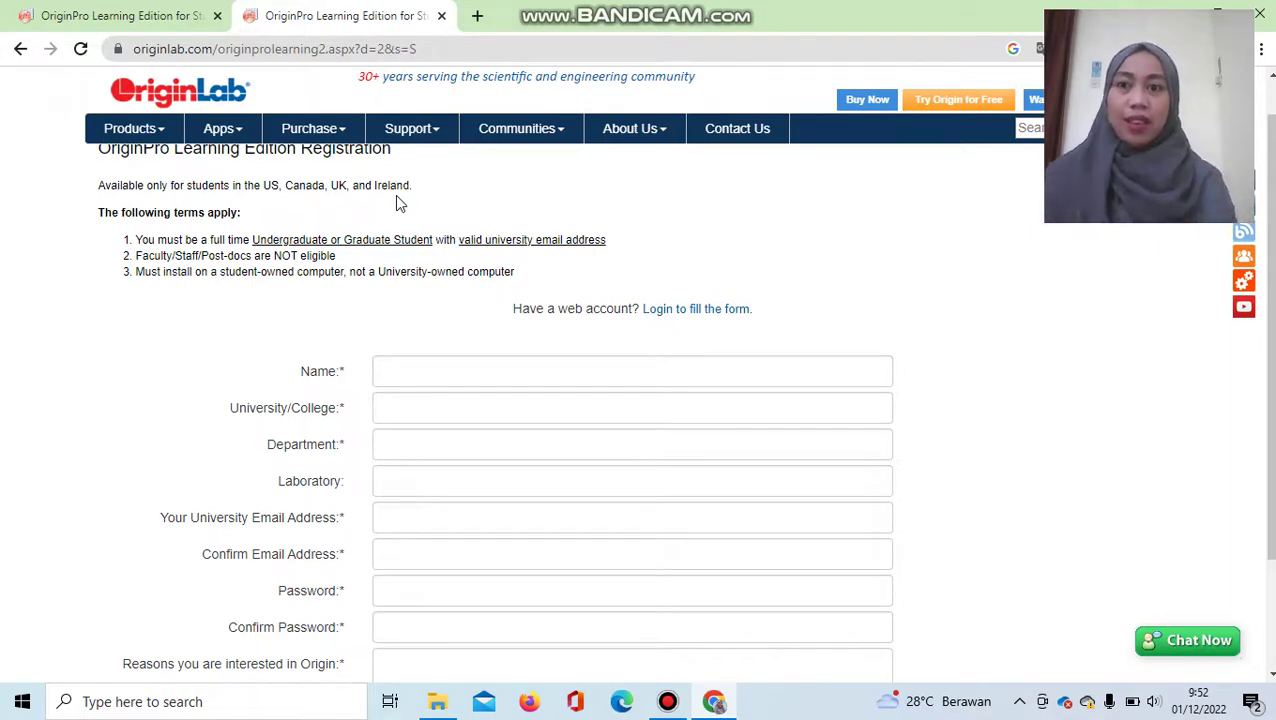
drag(270, 185, 397, 193)
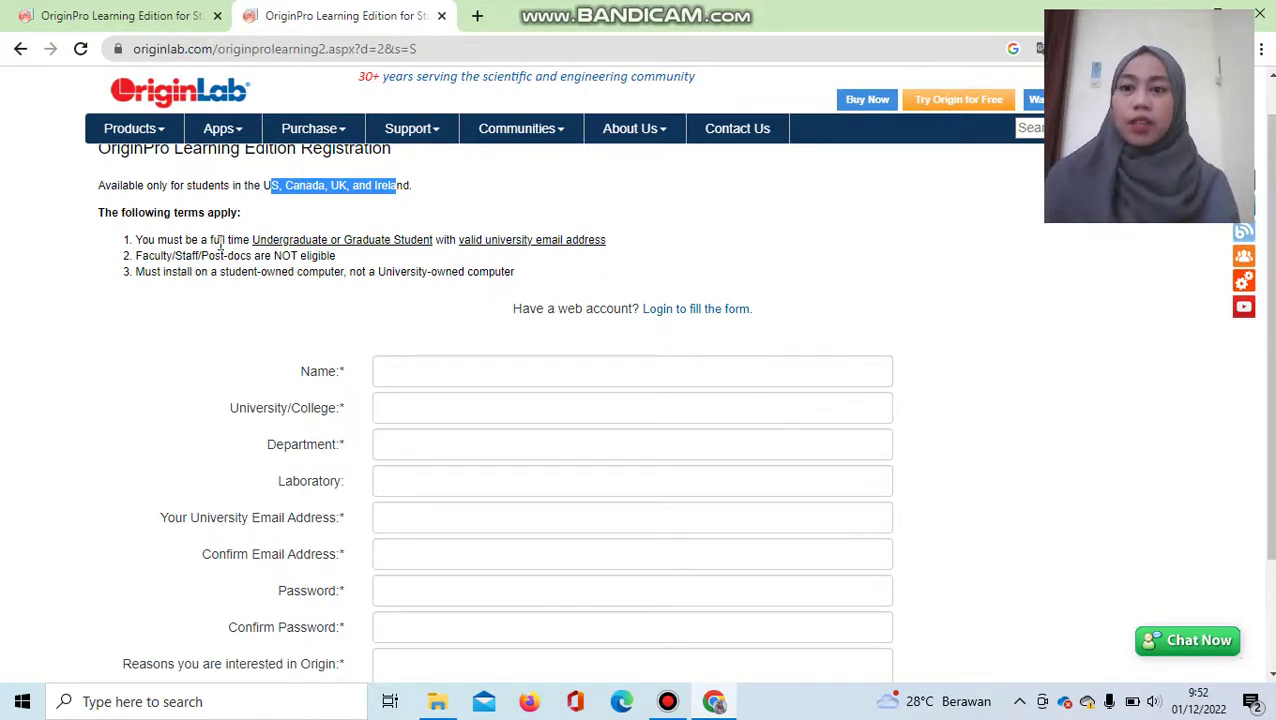
scroll(220, 245, down, 1)
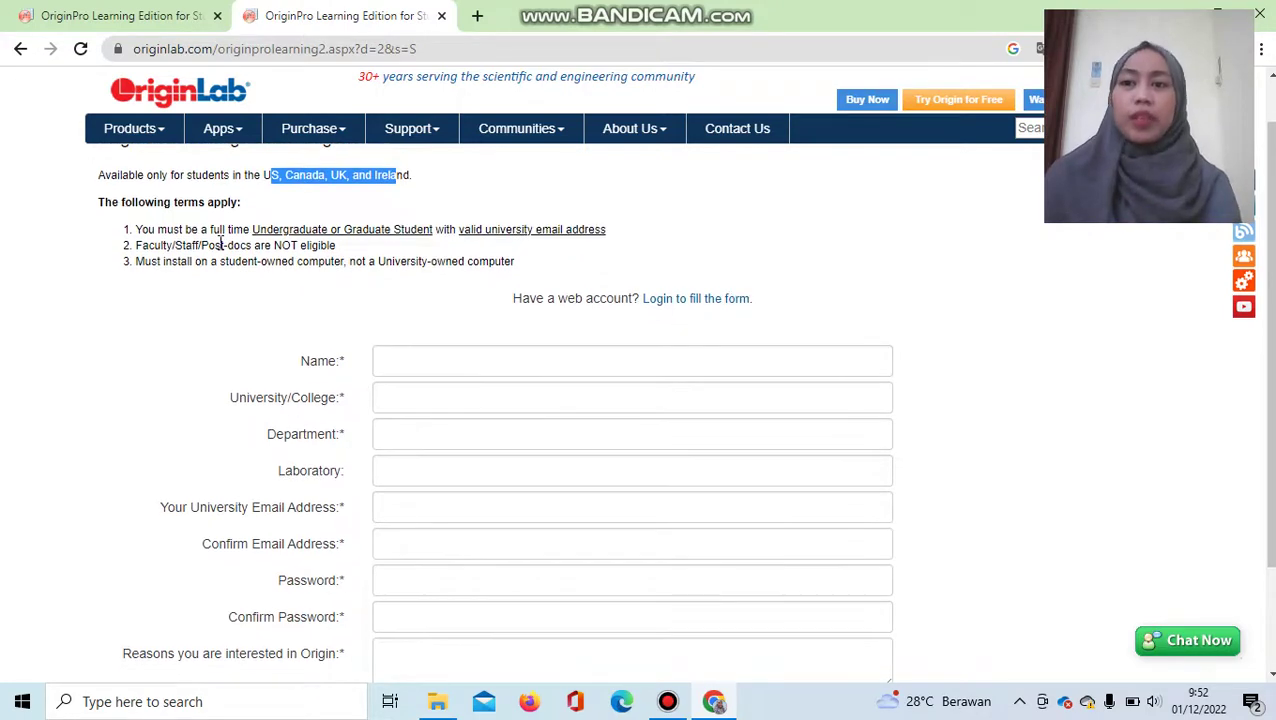
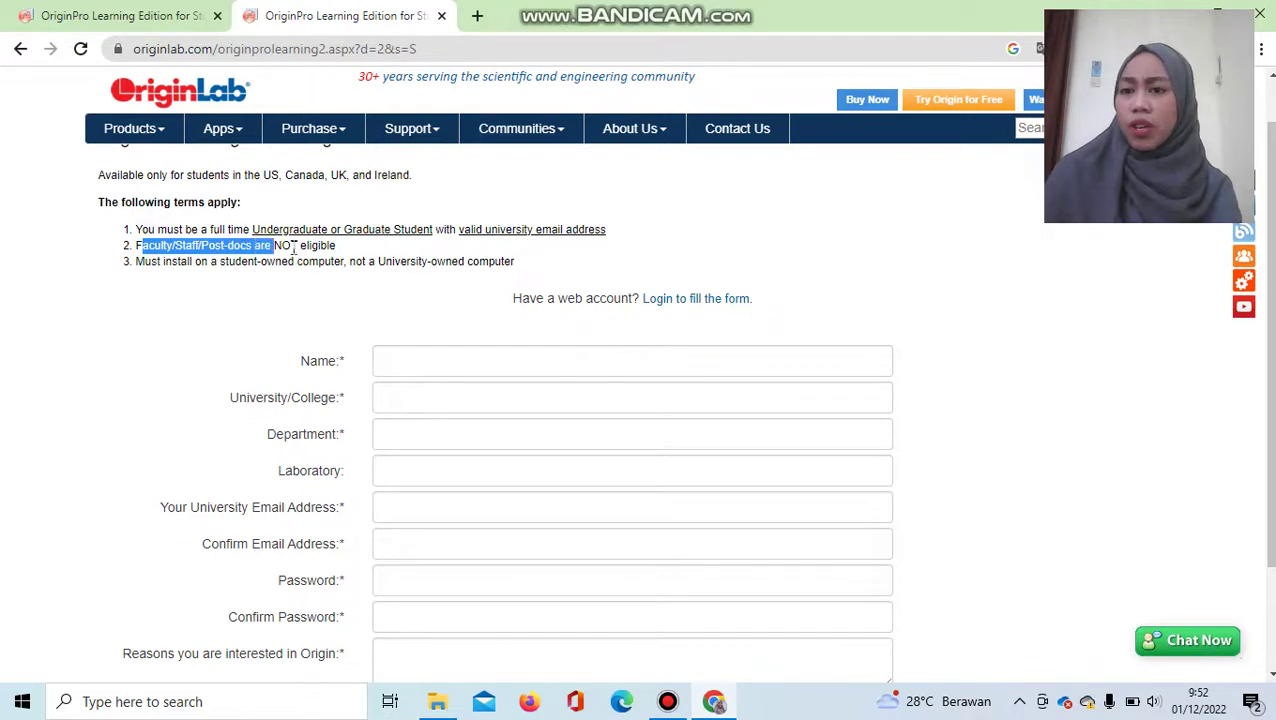
click(181, 247)
scroll(181, 247, down, 1)
scroll(181, 247, down, 1)
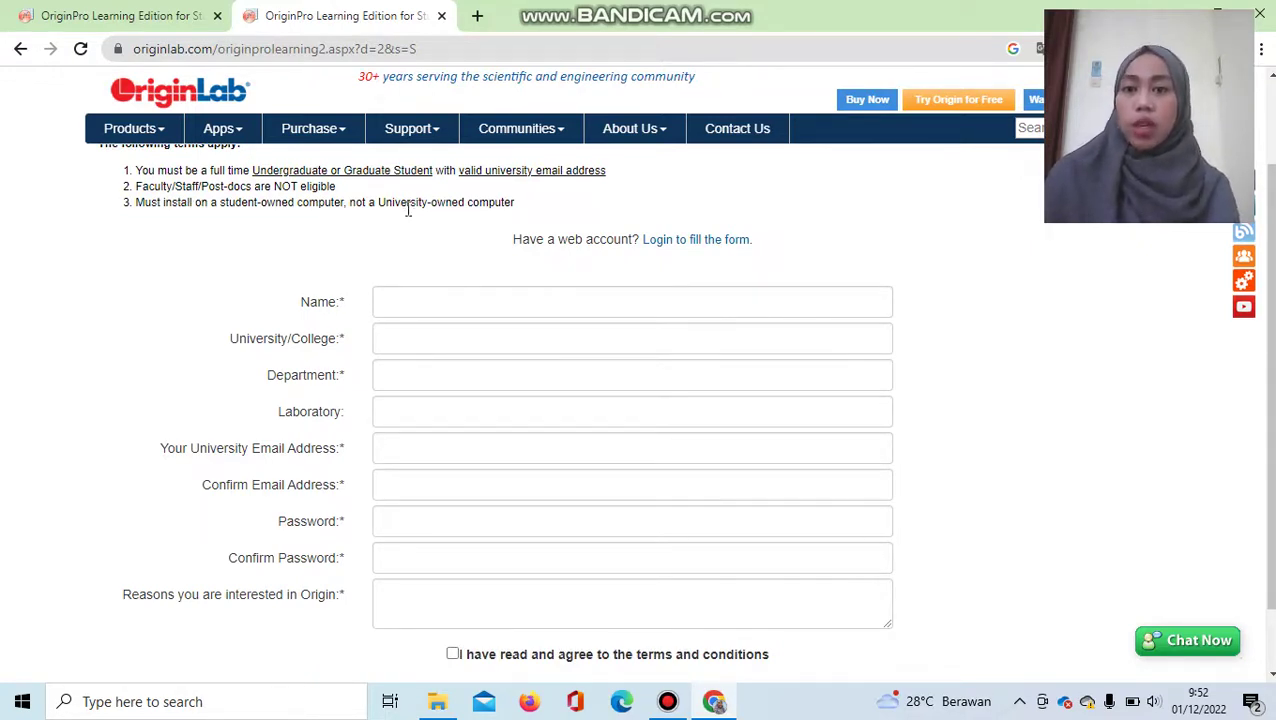
drag(406, 204, 516, 228)
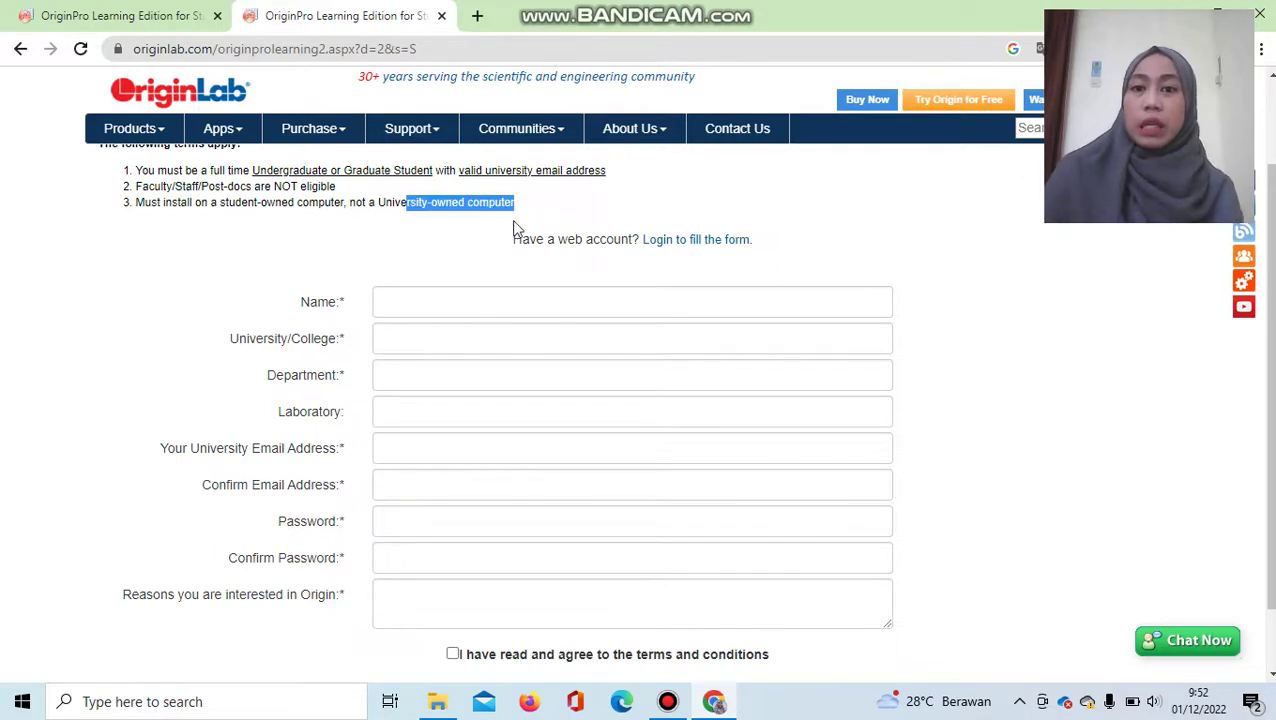
Examine the registration form's fields, from name, university, department and laboratory to university email and password.
click(478, 301)
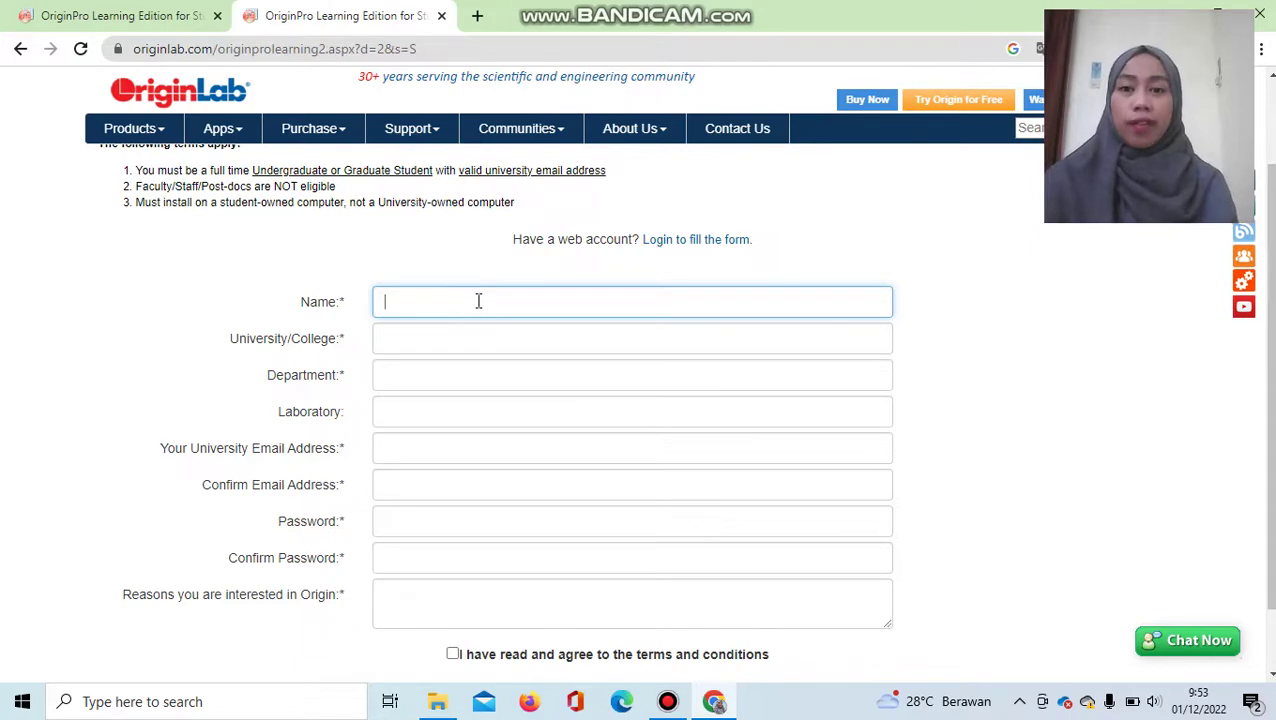
scroll(478, 301, down, 1)
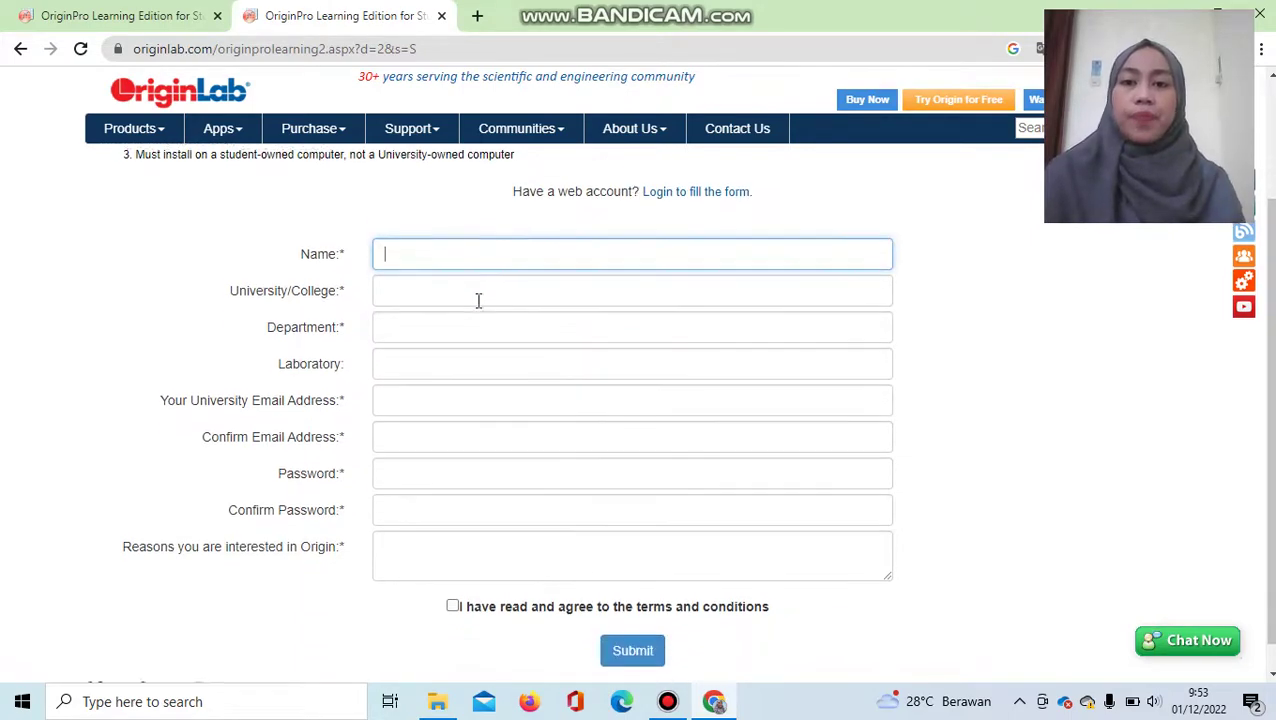
drag(350, 250, 306, 241)
click(384, 241)
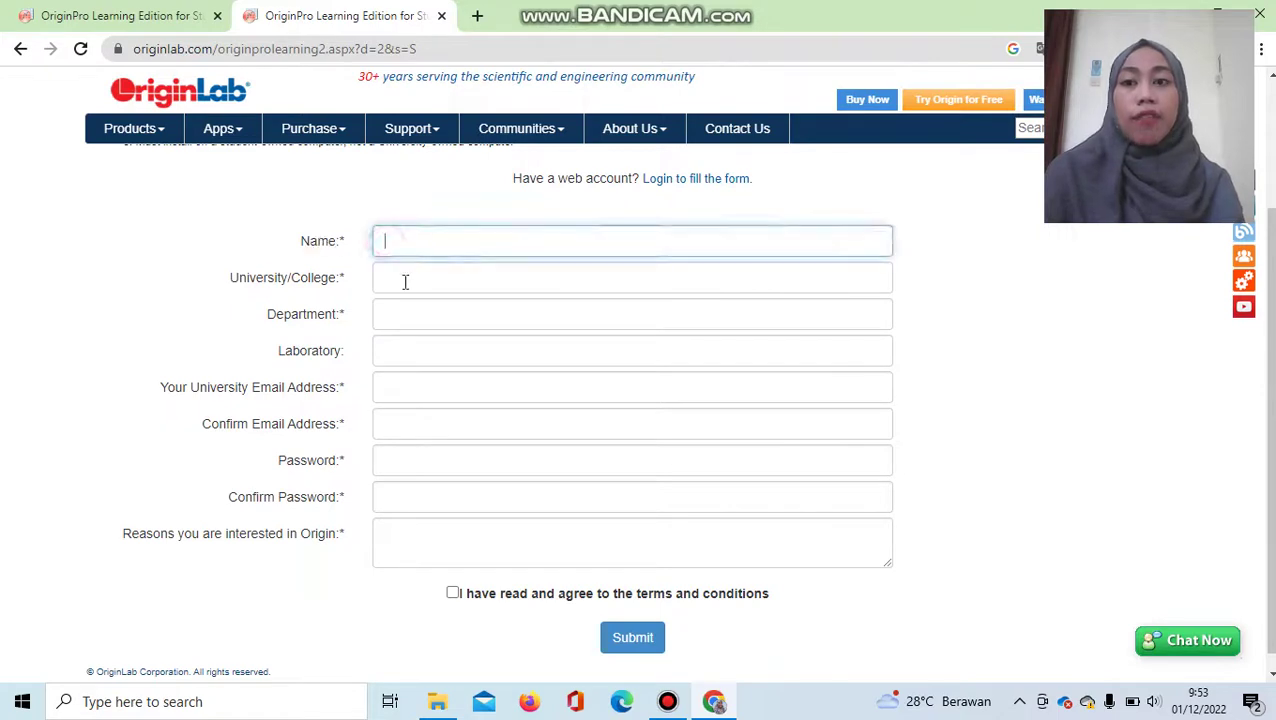
click(408, 245)
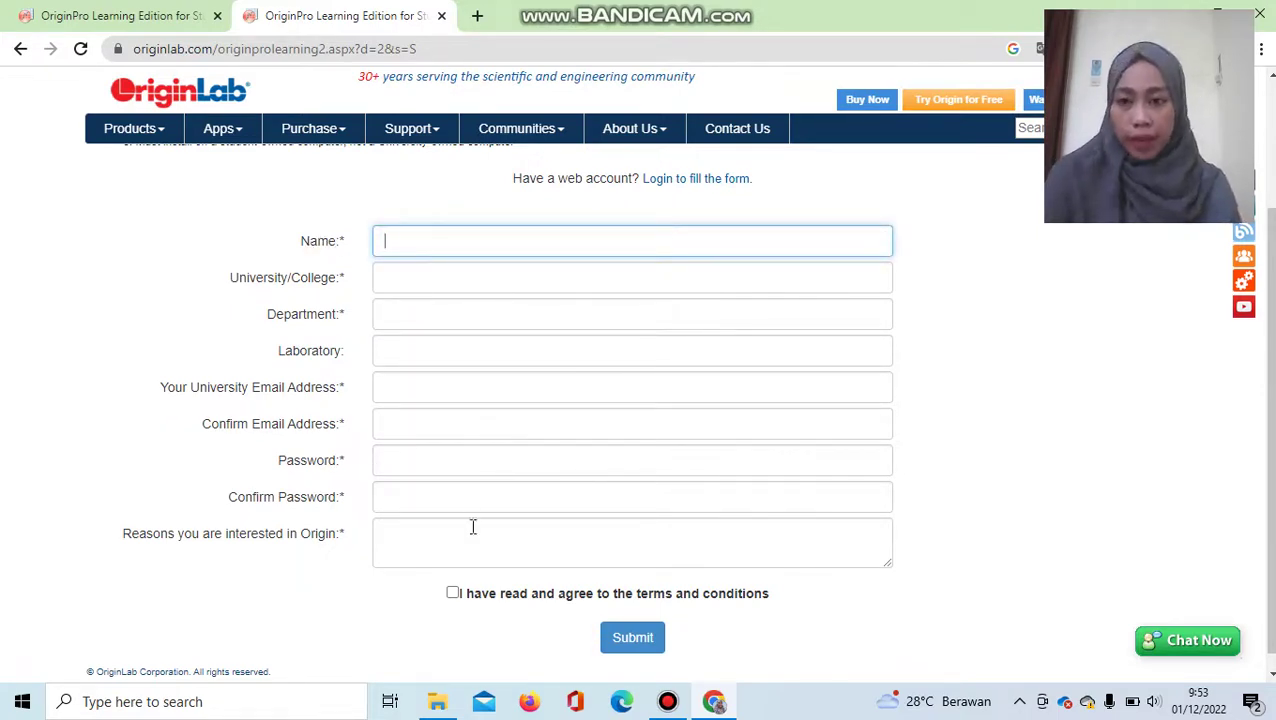
click(432, 275)
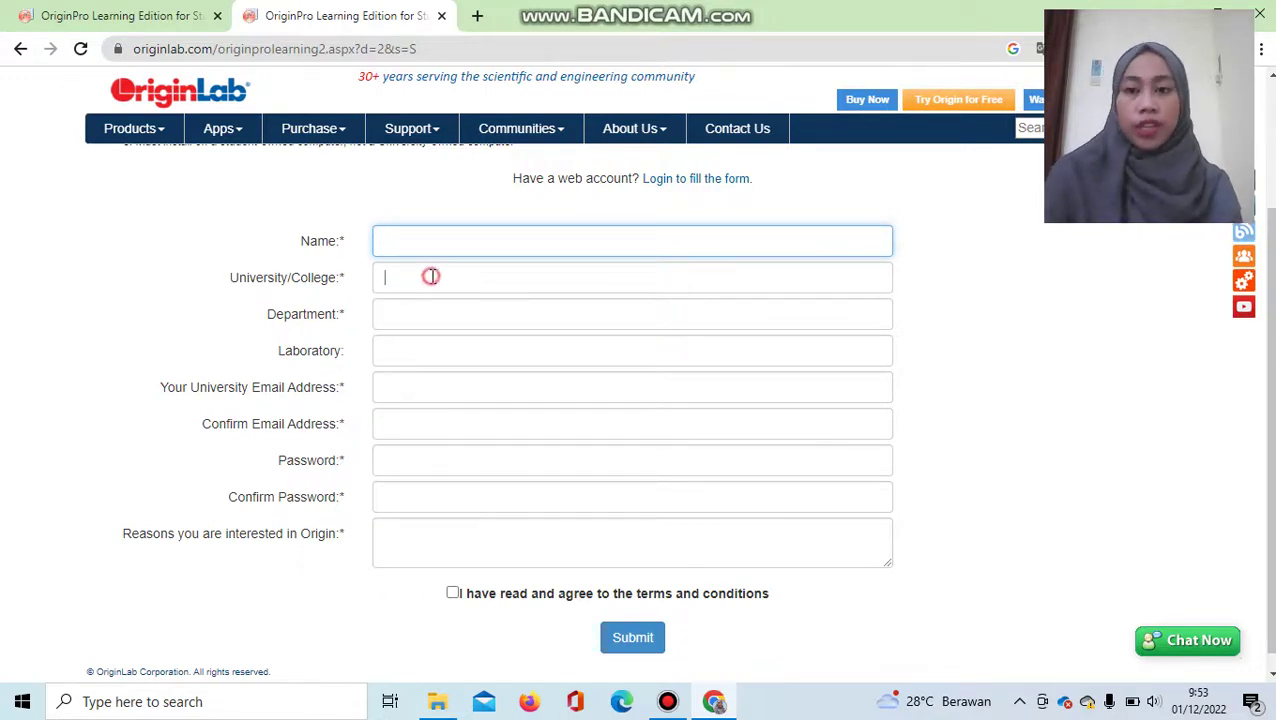
click(416, 316)
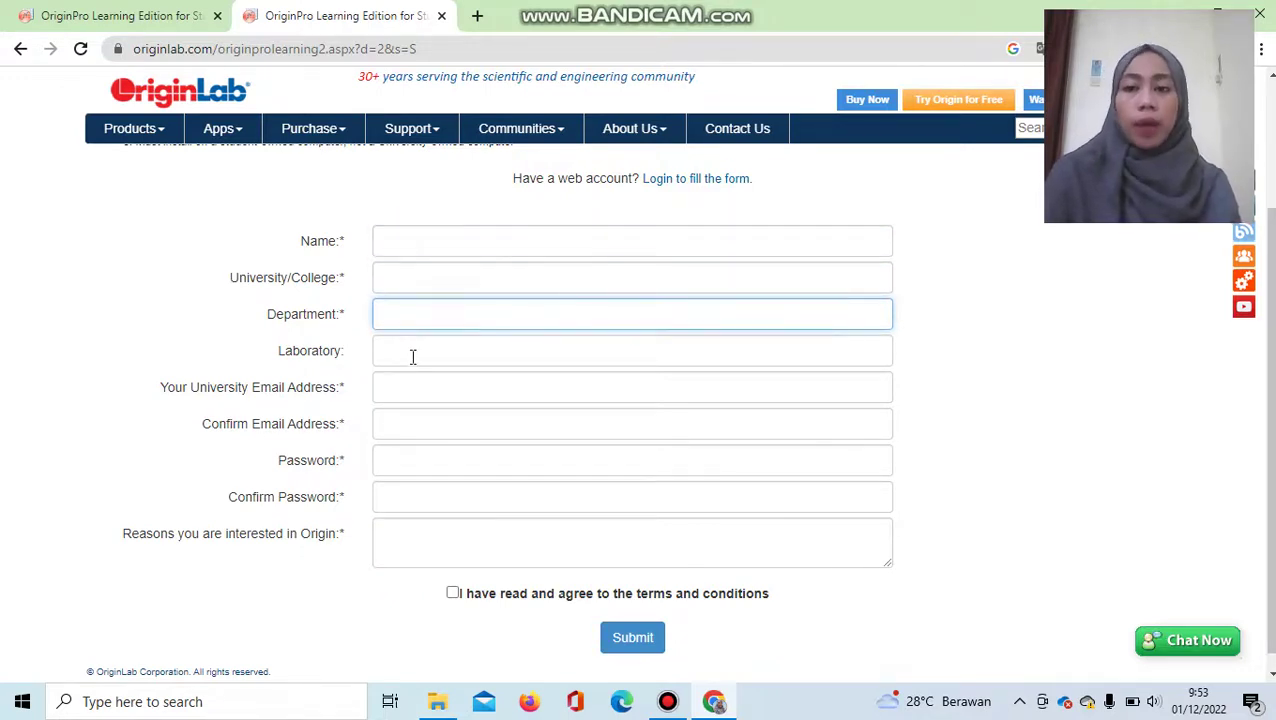
click(413, 352)
drag(343, 350, 251, 356)
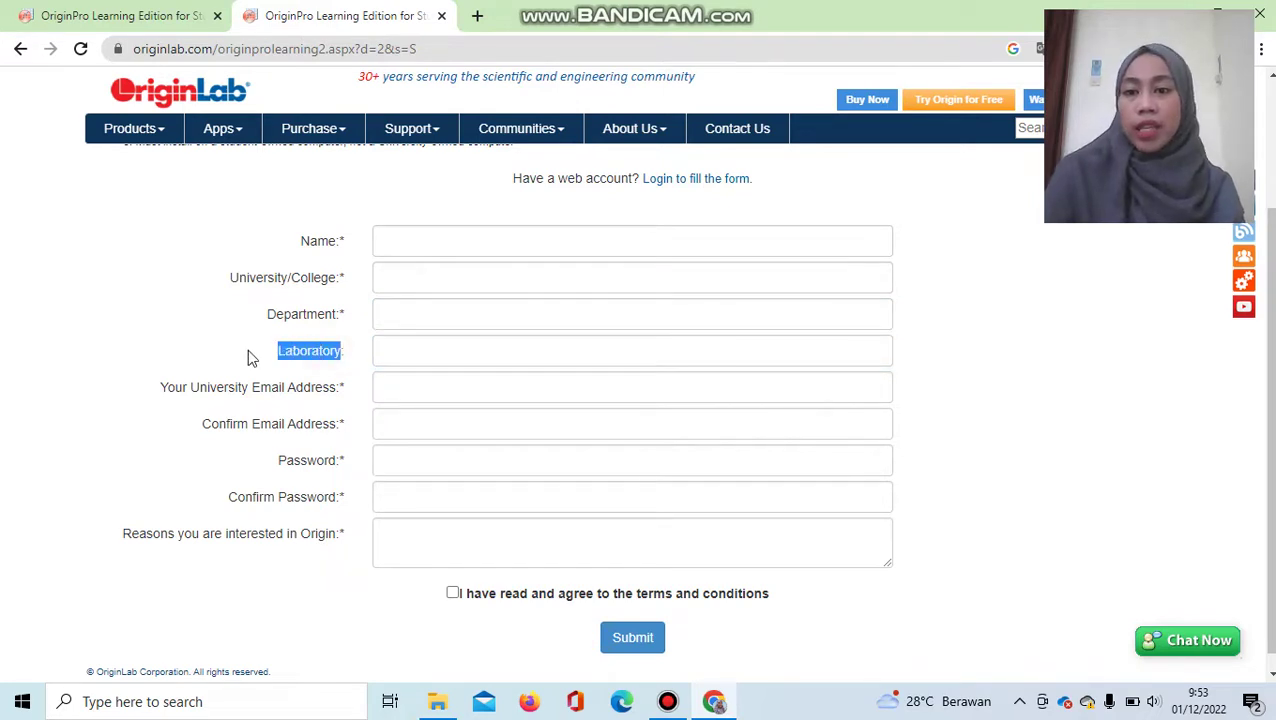
click(346, 354)
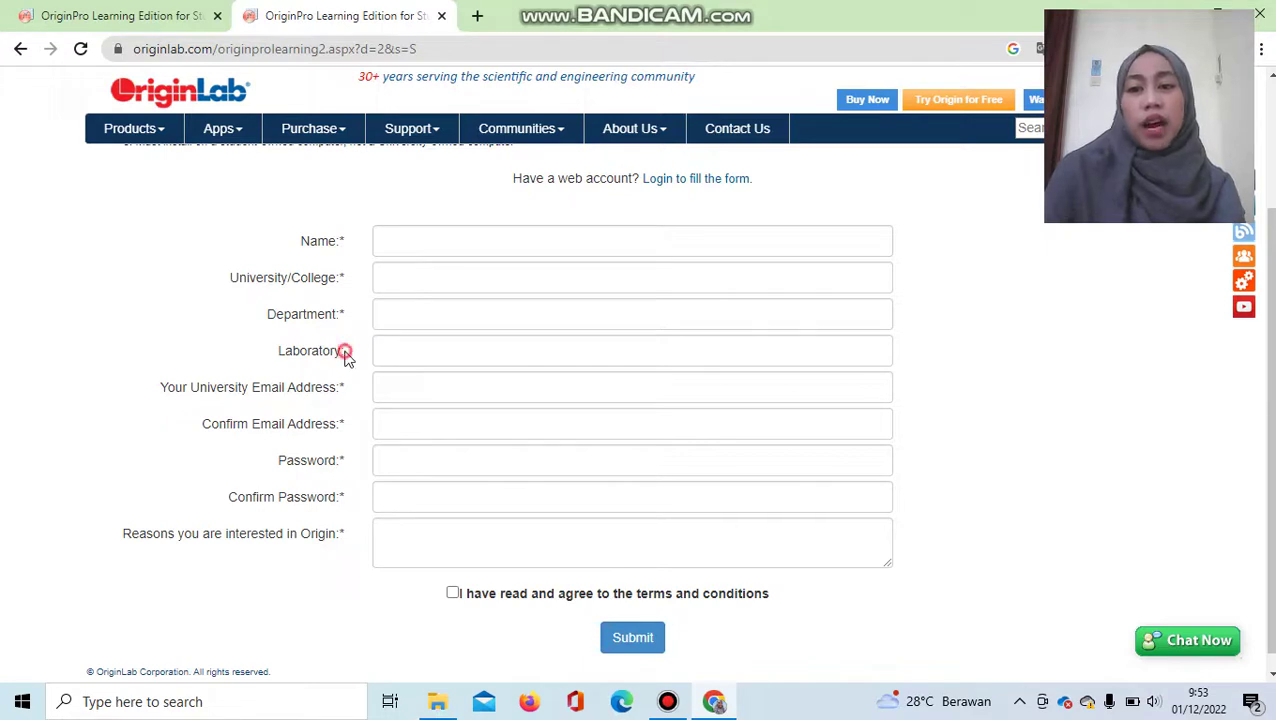
drag(341, 389, 139, 394)
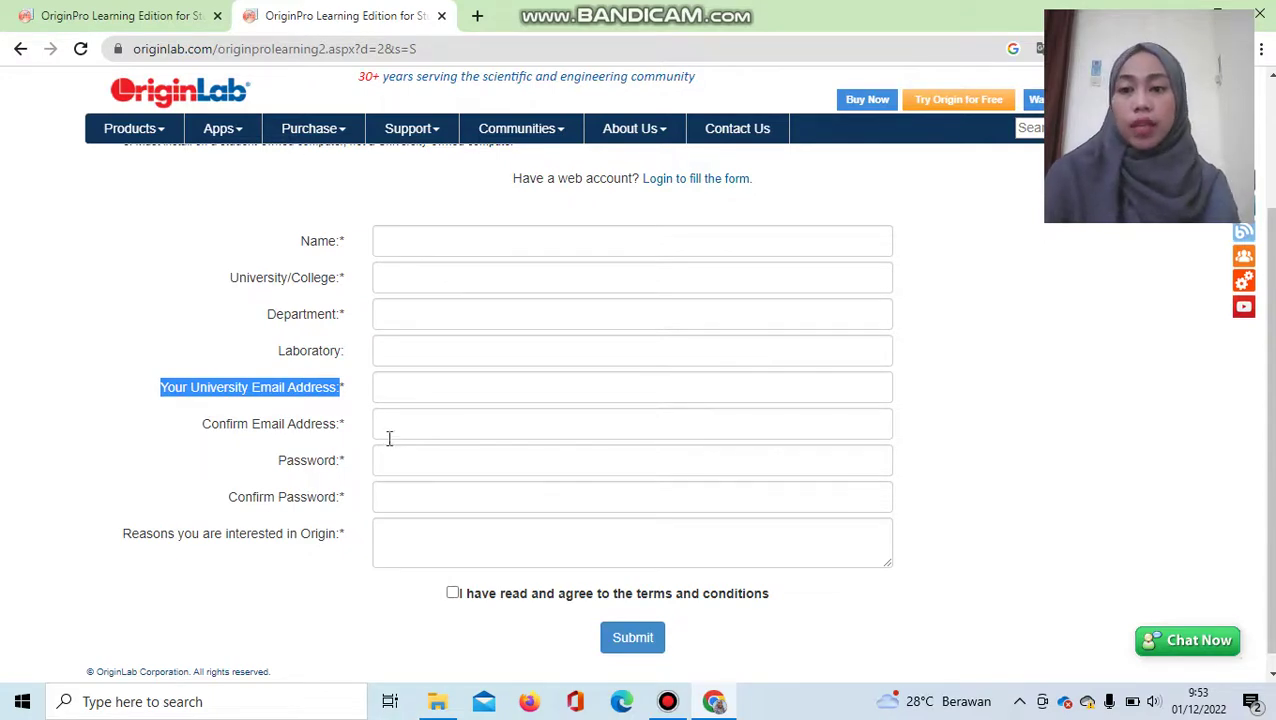
click(346, 428)
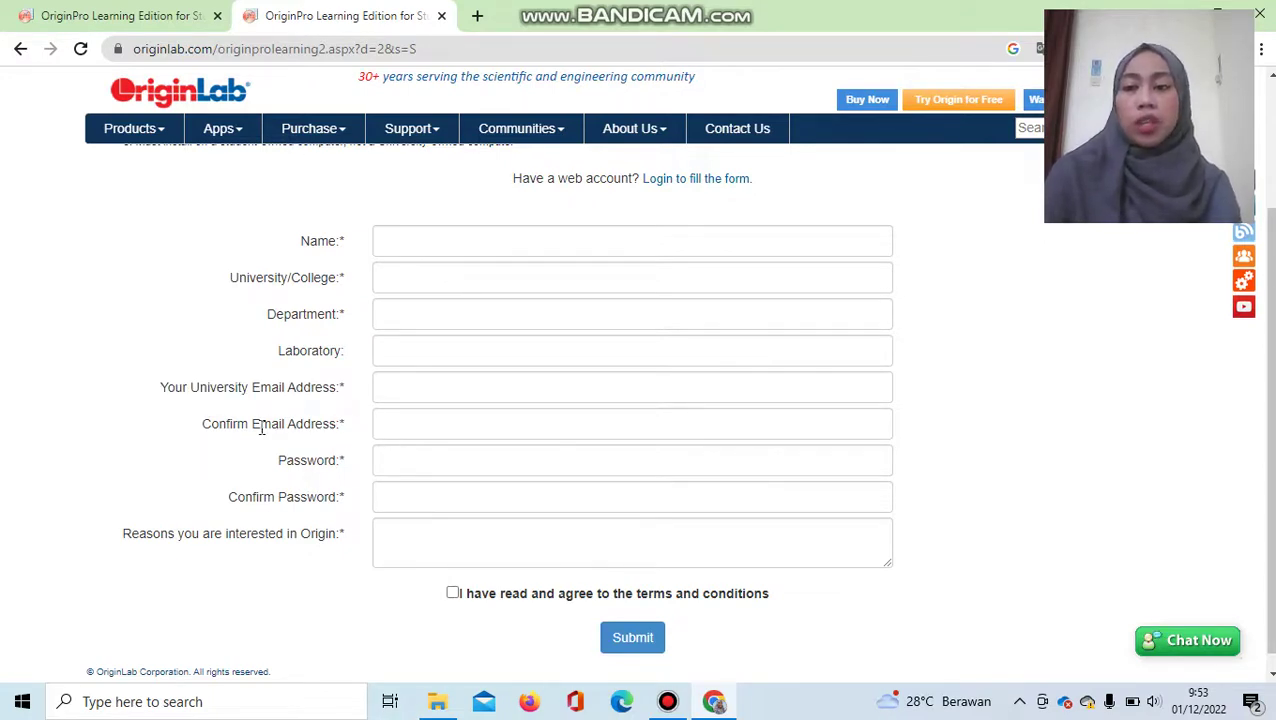
drag(286, 460, 339, 460)
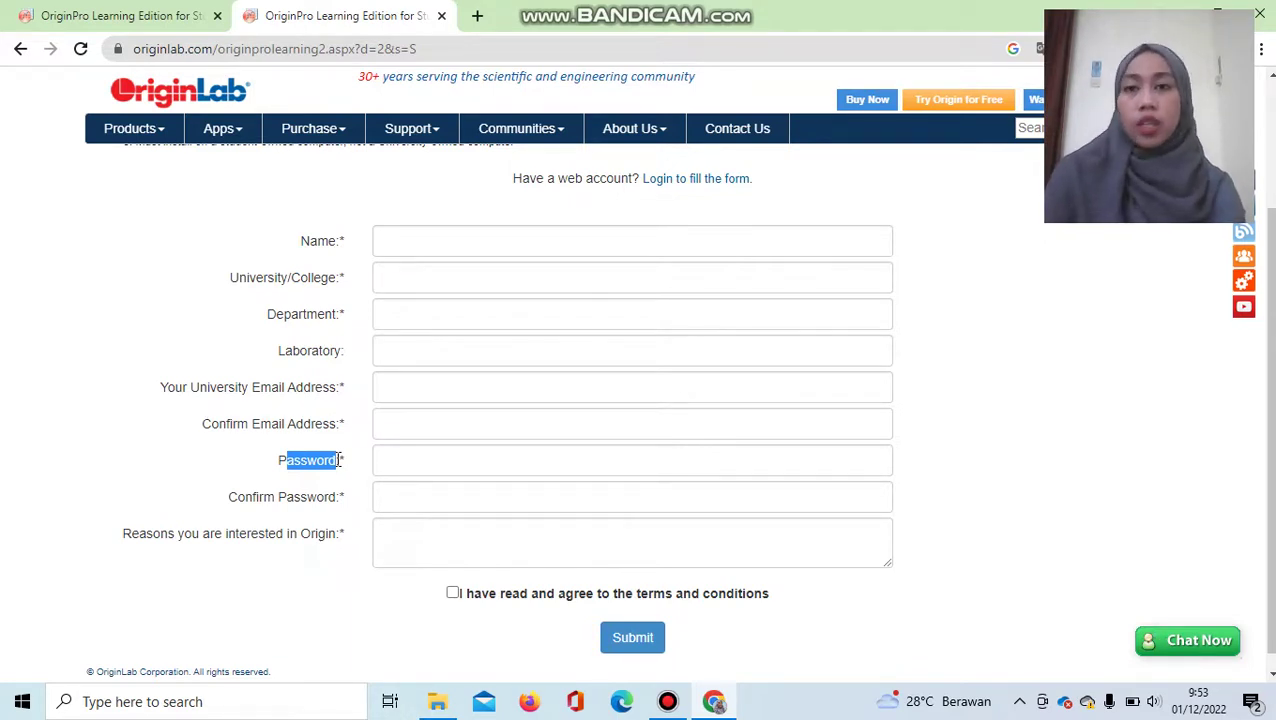
scroll(340, 462, down, 1)
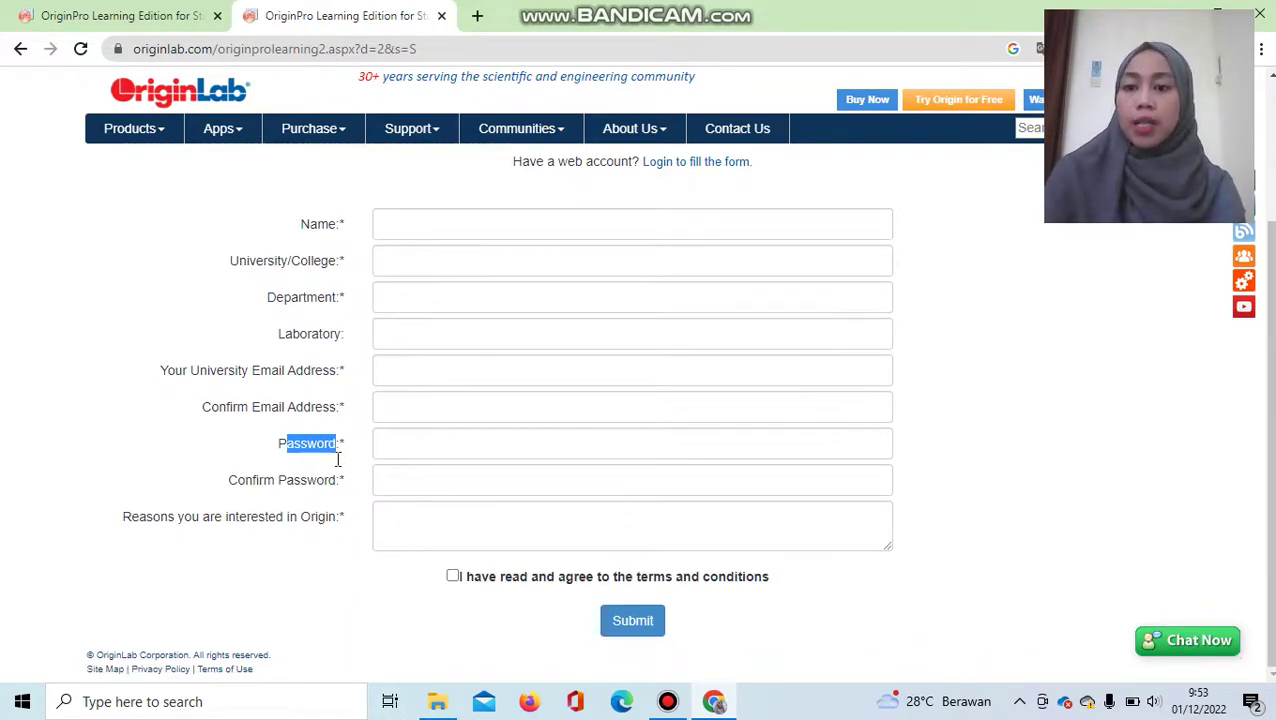
Check the interest reason and name fields, and agree to the registration form's terms and conditions.
click(449, 521)
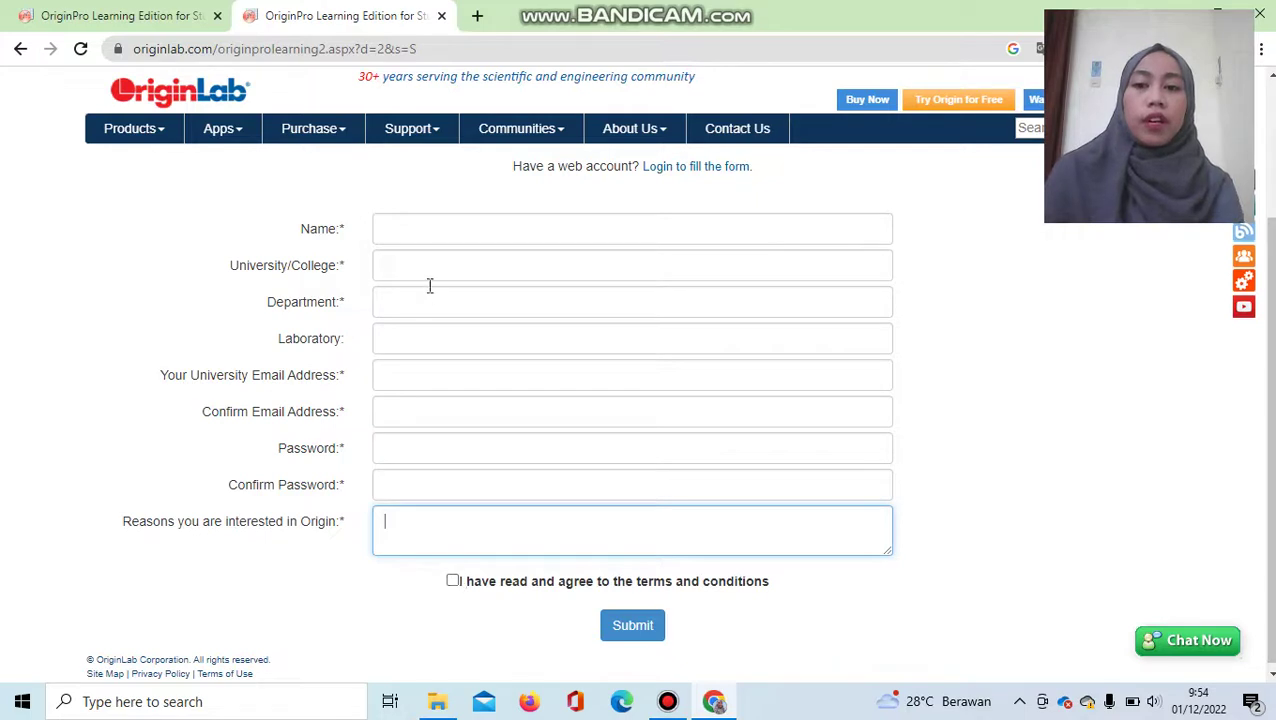
click(409, 235)
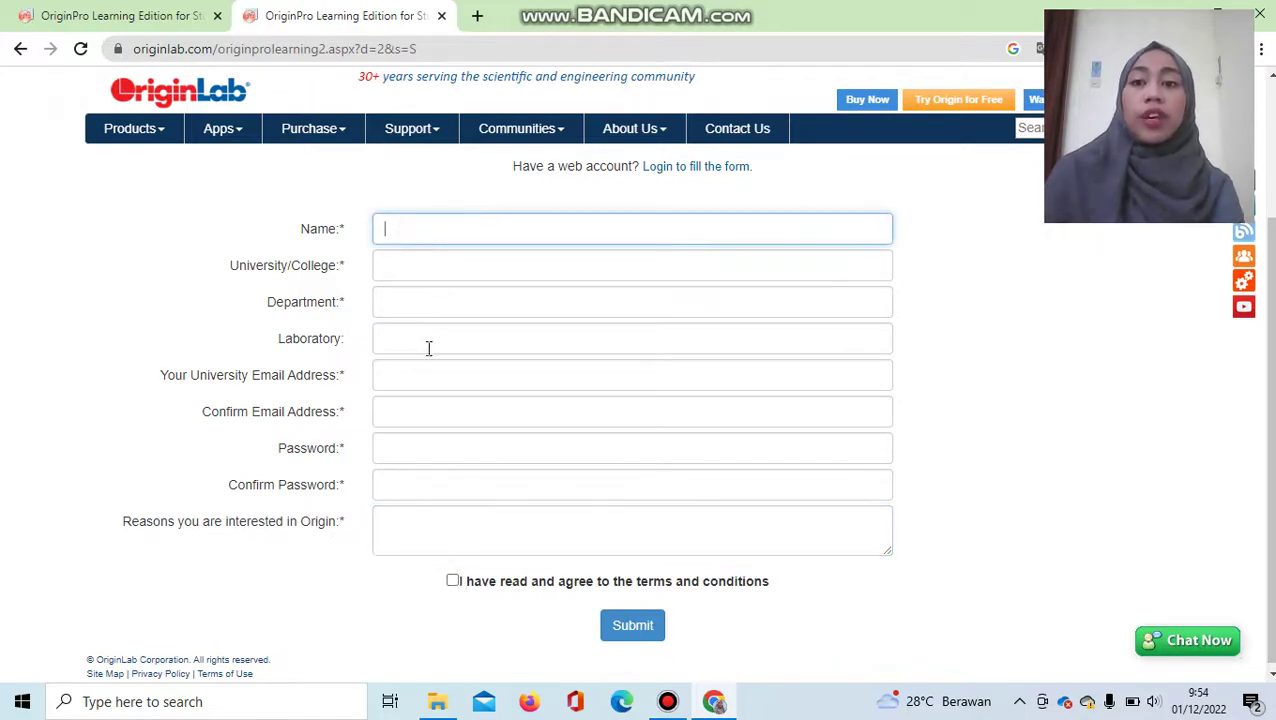
click(453, 582)
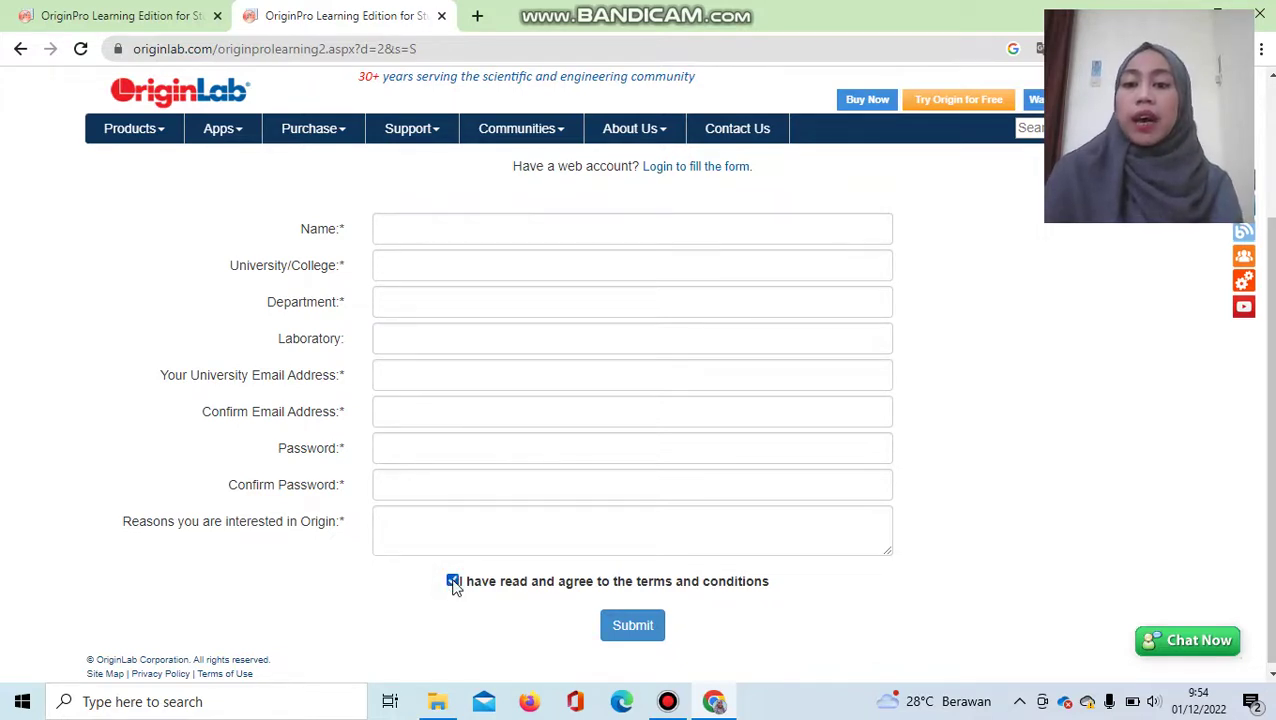